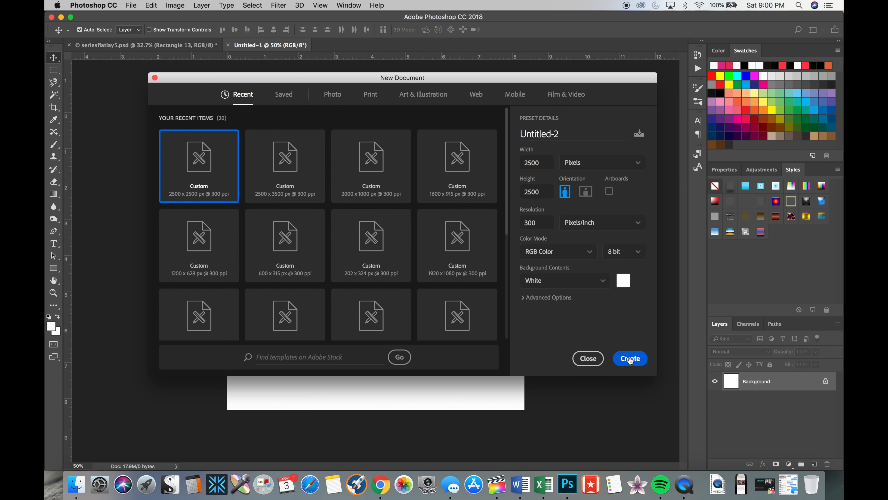
- Create a 2500 × 2500 px document at 300 ppi with a white background and place the DSC00345 photo from the desktop
left_click(630, 359)
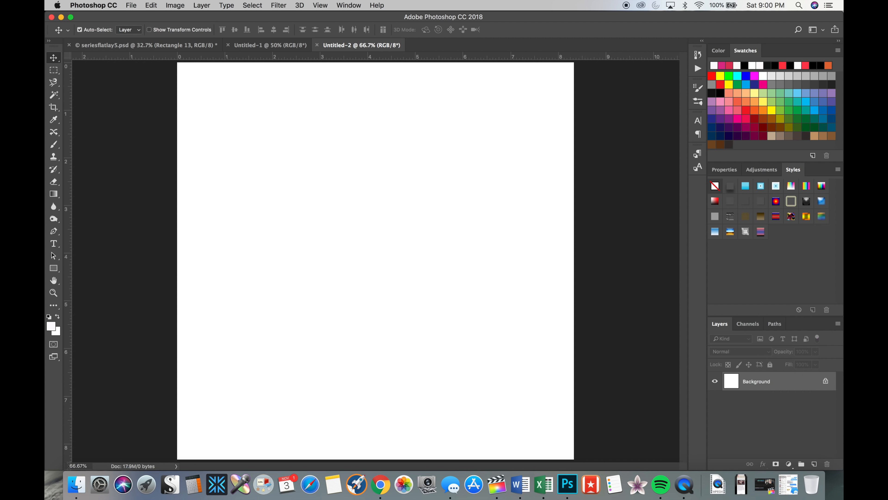
left_click(92, 466)
left_click_drag(157, 19, 207, 19)
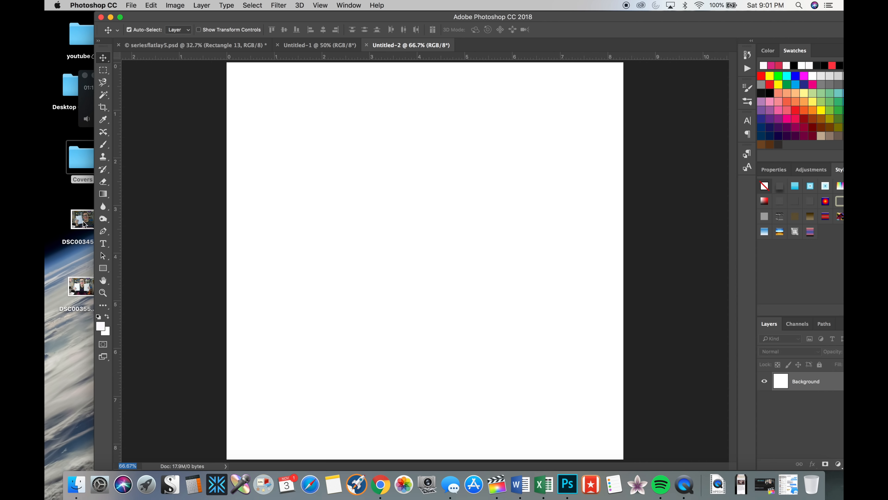
left_click_drag(83, 220, 394, 170)
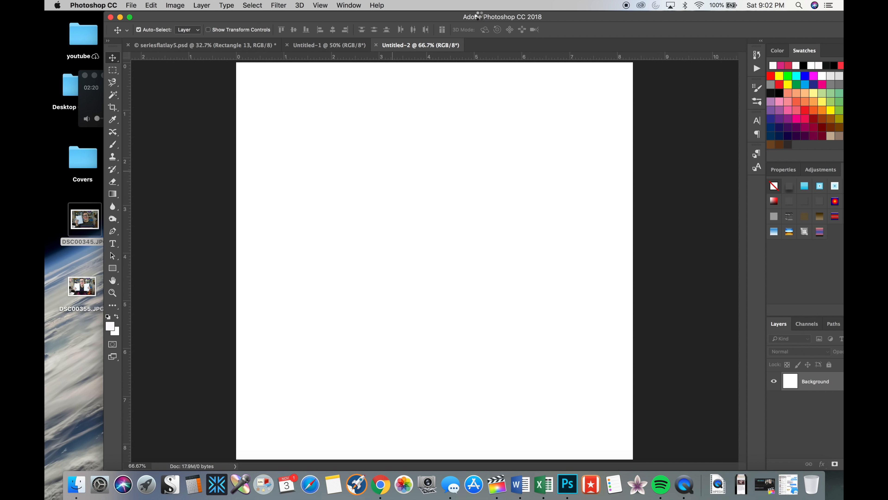
left_click_drag(481, 19, 426, 18)
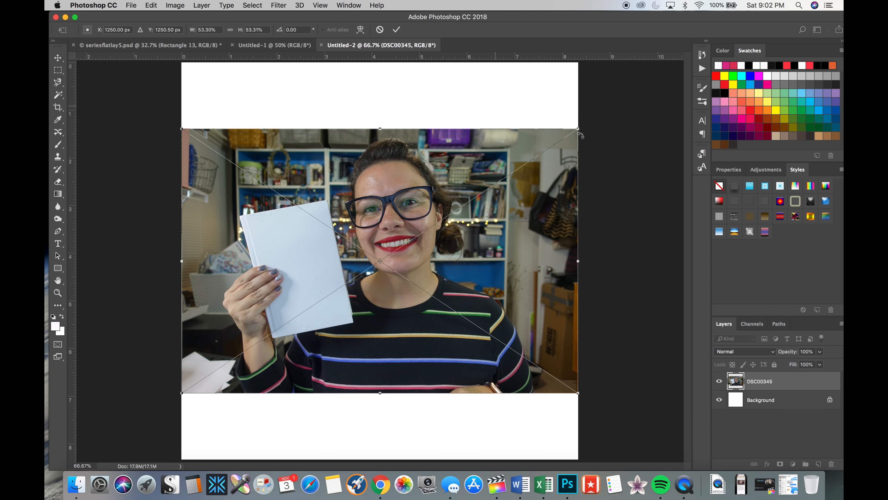
- Scale the placed photo to about 80% so it fills the square canvas, and shift it to frame the blank book and the face
left_click(161, 7)
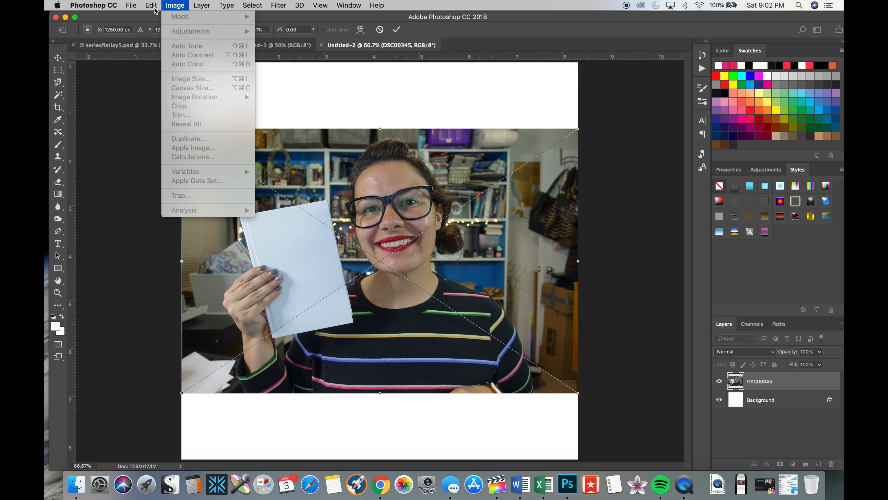
left_click(155, 8)
left_click(154, 8)
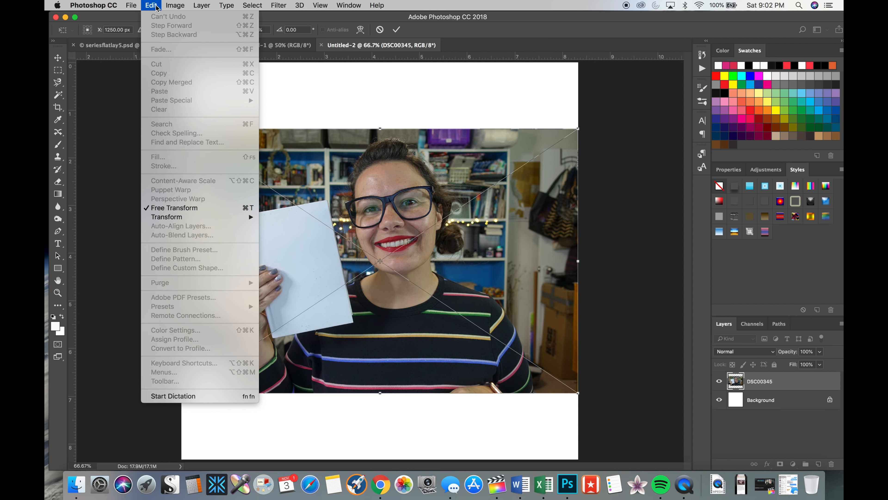
mouse_move(171, 217)
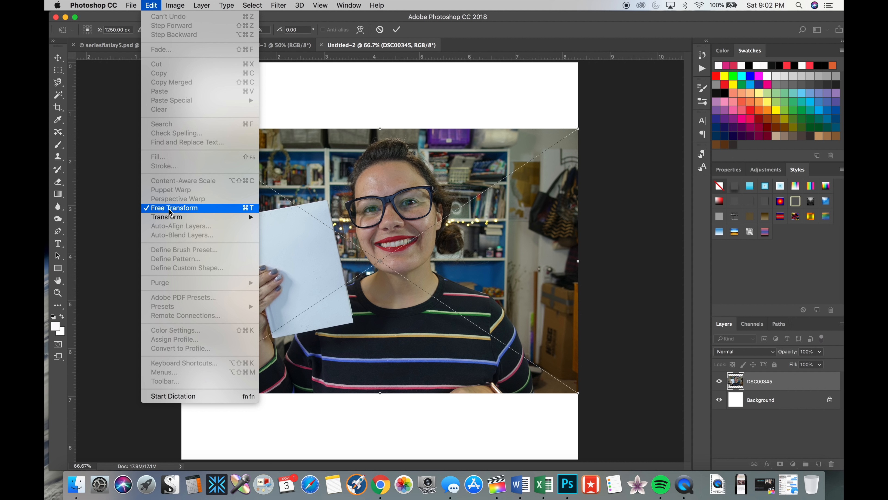
left_click(170, 208)
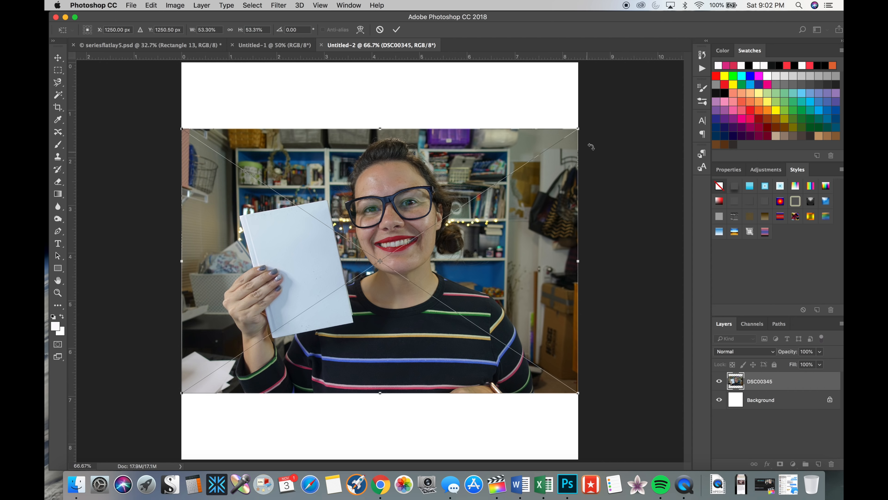
left_click_drag(579, 128, 669, 47)
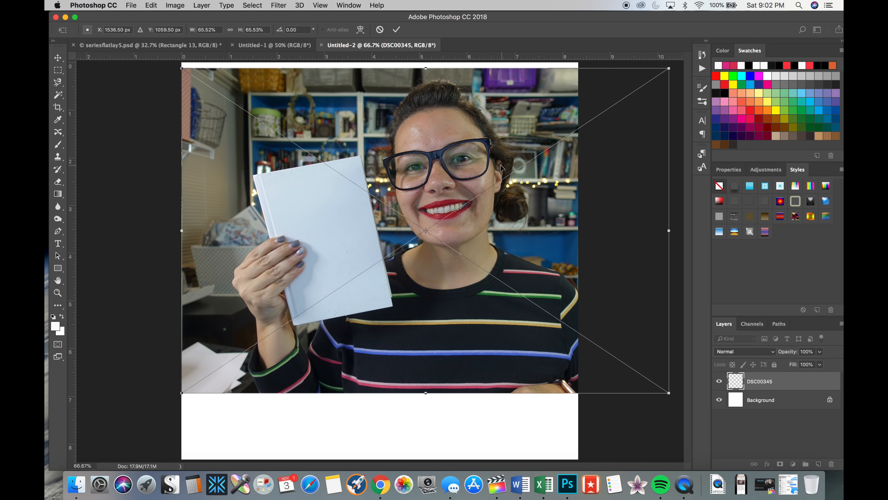
left_click_drag(502, 165, 457, 163)
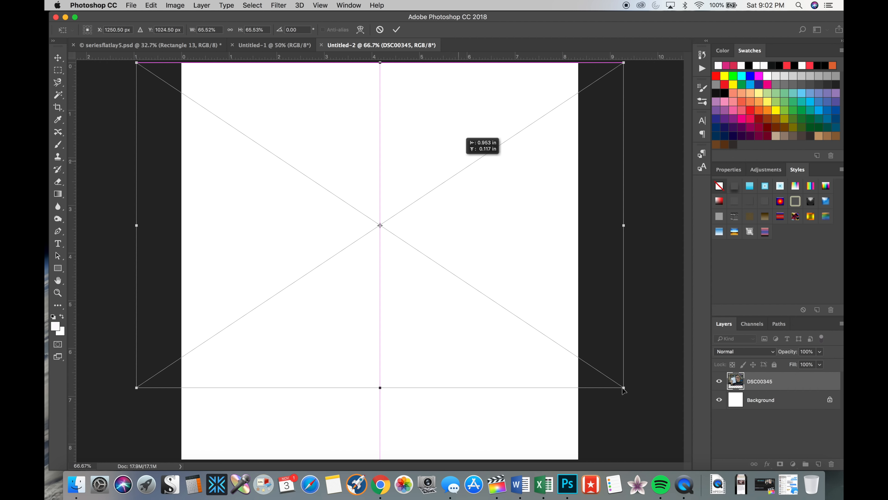
left_click_drag(626, 391, 712, 499)
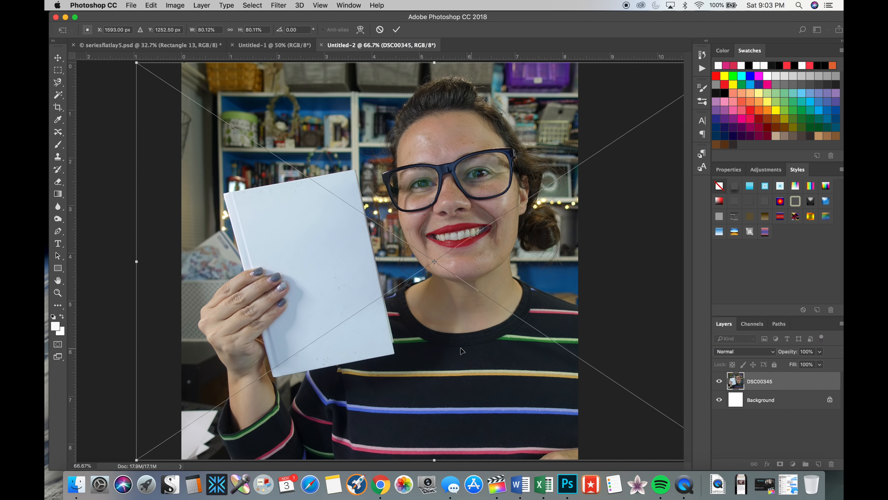
left_click_drag(476, 351, 449, 350)
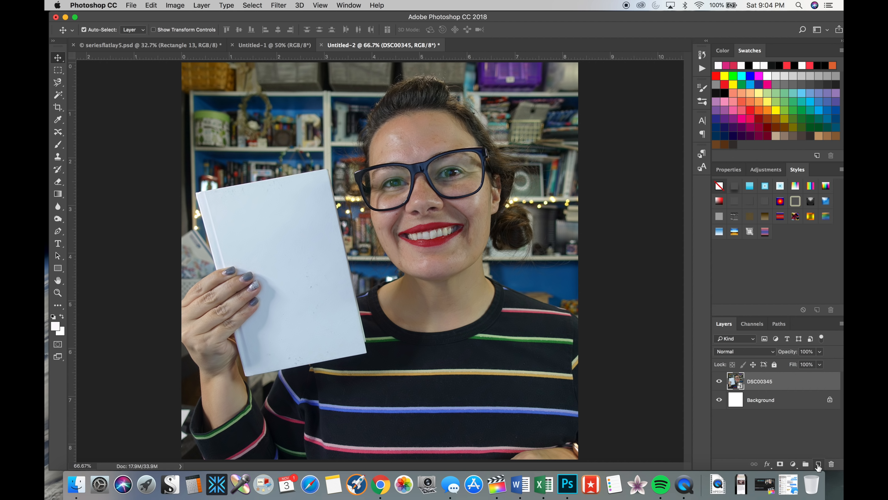
- Add a new layer and draw a white rectangle about 808 × 1268 px over the photo, beside the blank book
left_click(819, 464)
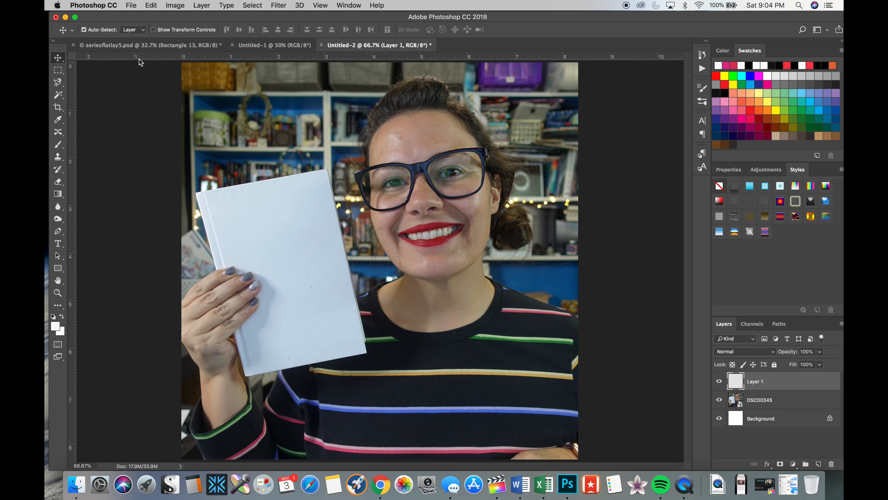
left_click(75, 18)
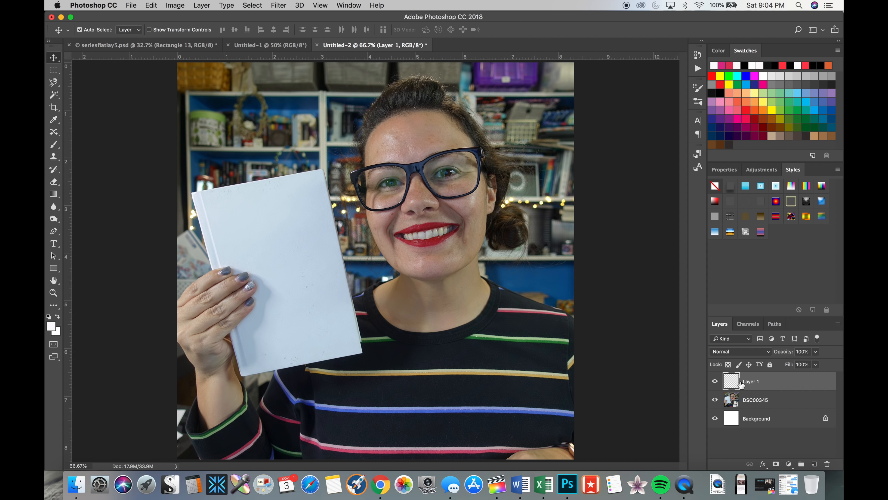
left_click(54, 269)
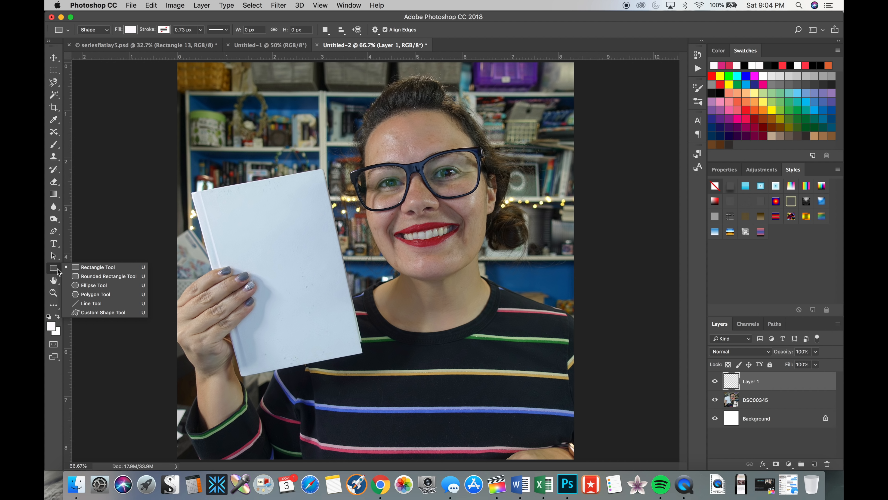
left_click(89, 264)
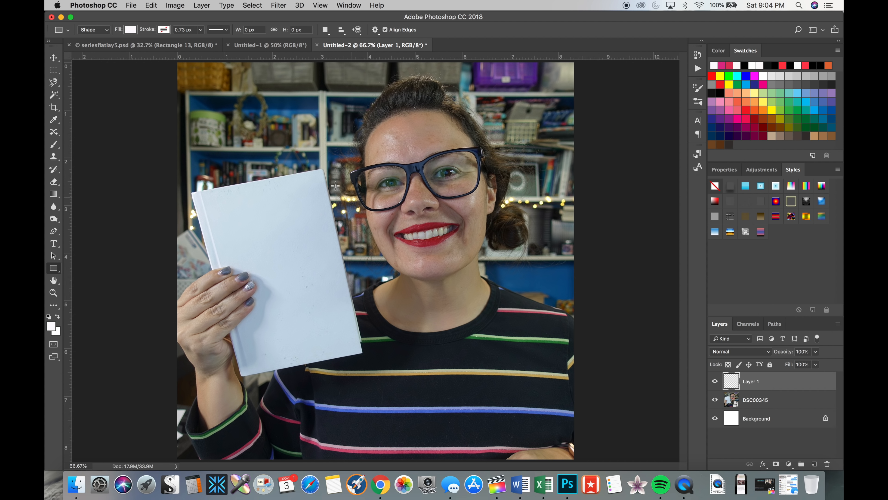
left_click_drag(338, 168, 466, 369)
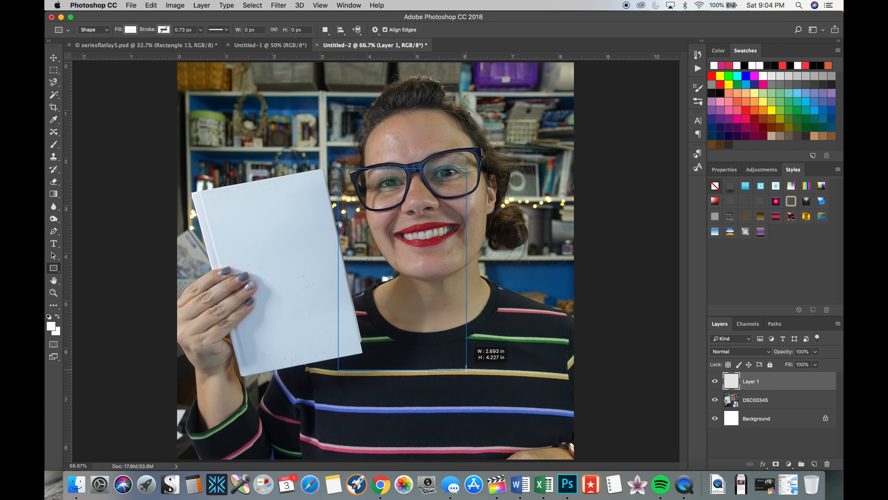
left_click_drag(467, 369, 466, 369)
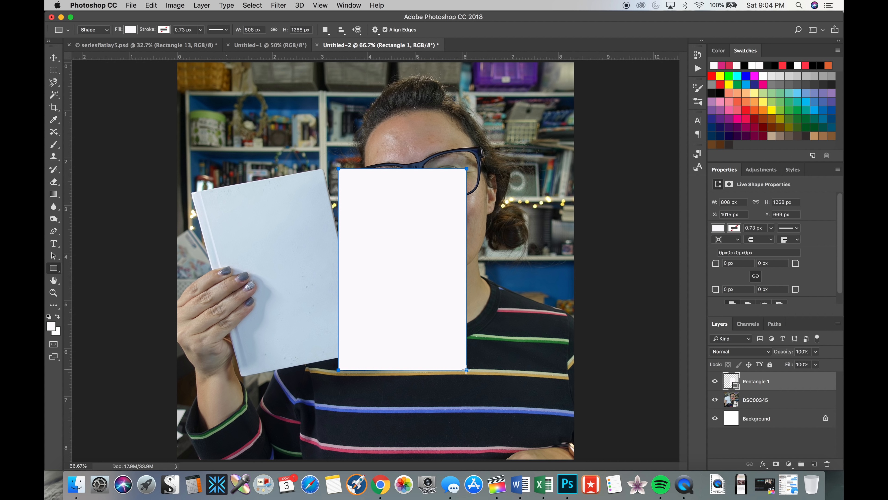
- Convert the white rectangle's layer to a smart object
right_click(738, 385)
left_click(751, 384)
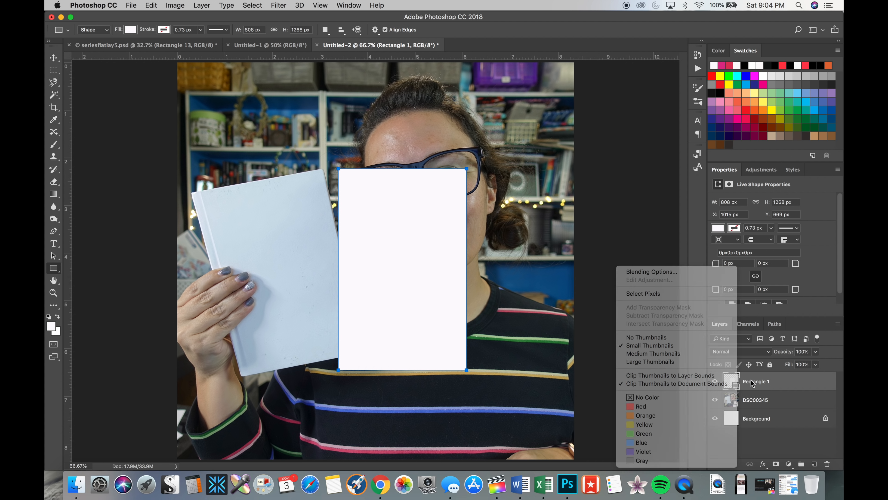
right_click(752, 384)
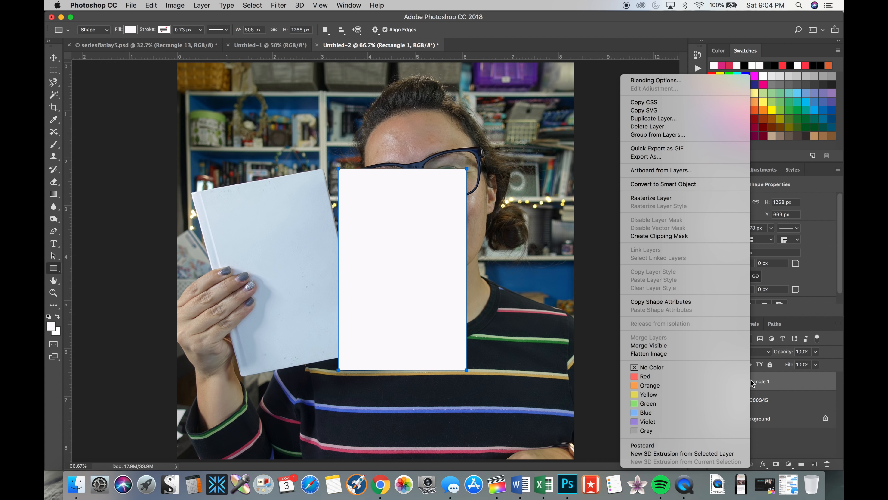
left_click(672, 185)
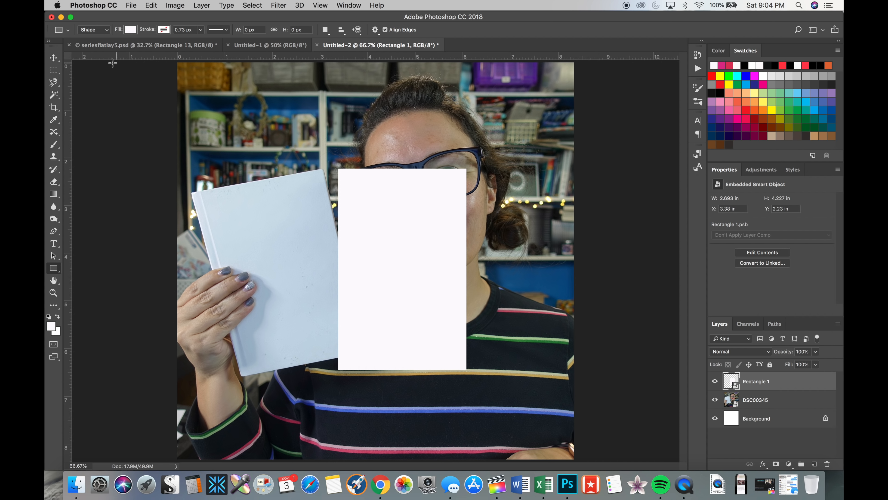
- Move the white rectangle over the blank book, to about X 0.99 in and Y 2.19 in
left_click(54, 58)
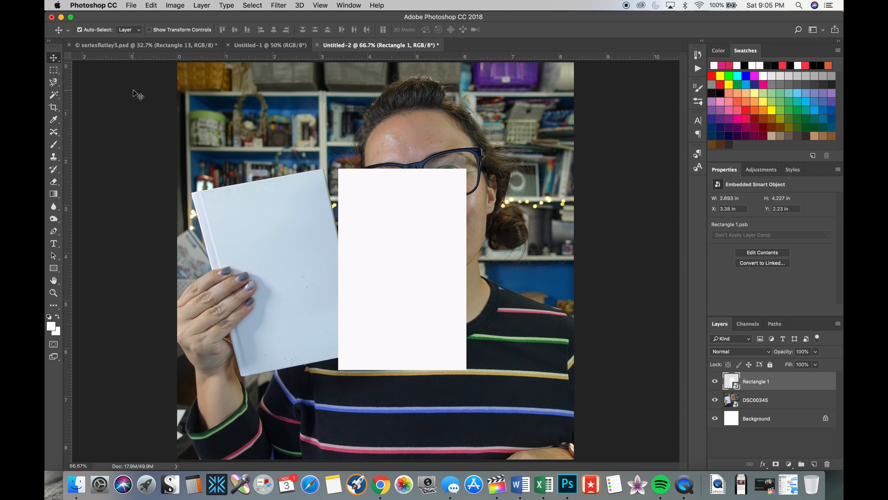
right_click(55, 60)
left_click_drag(407, 205, 347, 197)
left_click_drag(366, 196, 316, 202)
left_click_drag(351, 172, 352, 173)
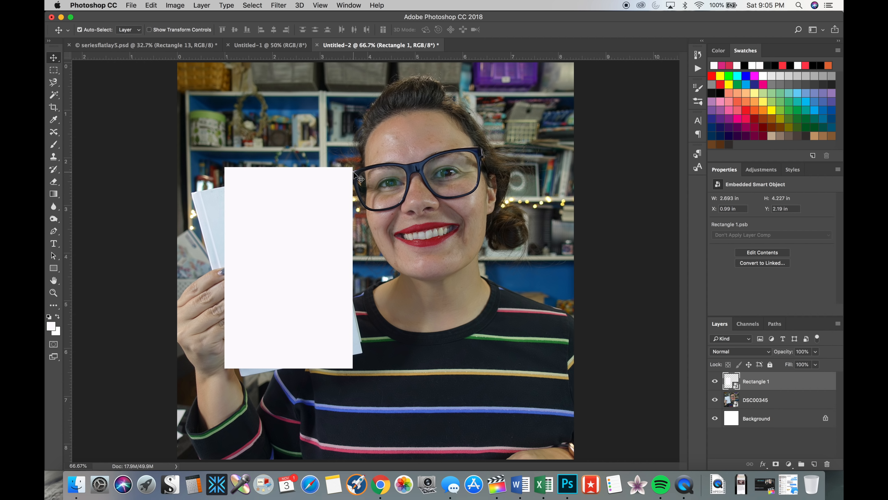
- Free-transform the rectangle to a rotation of about -14° to follow the book's tilt, and lower its layer opacity to 47%
key("super+t")
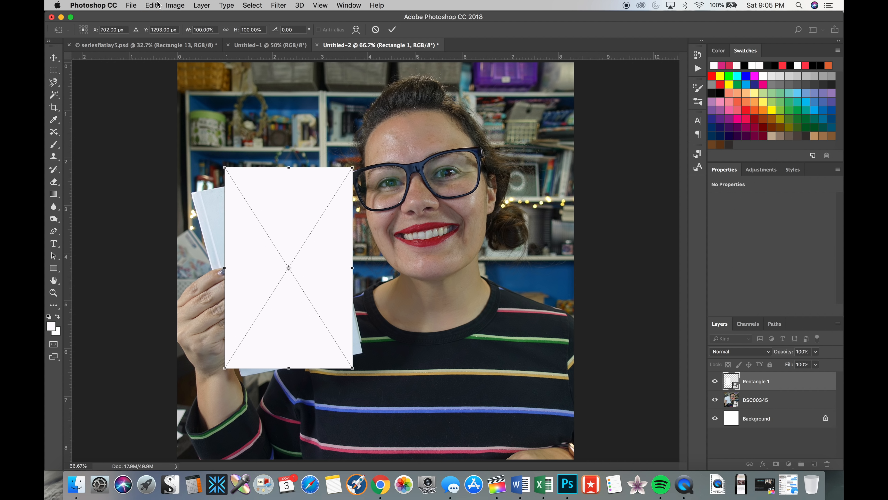
left_click(151, 6)
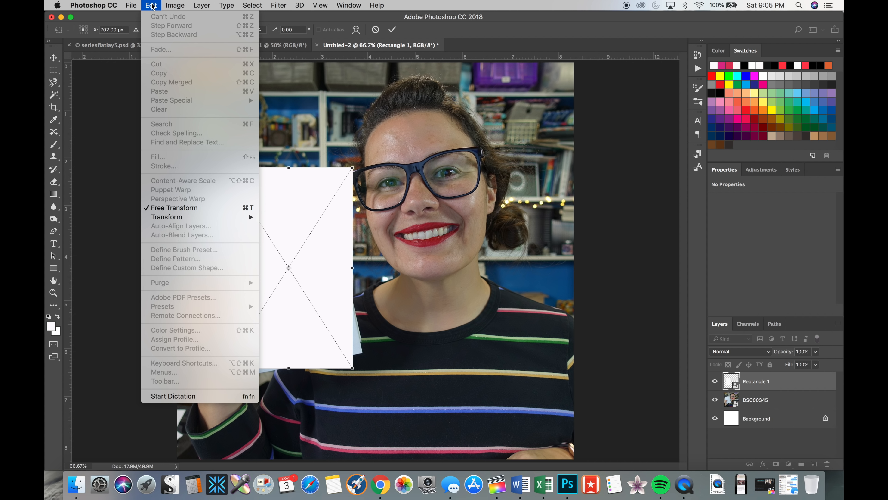
left_click(153, 5)
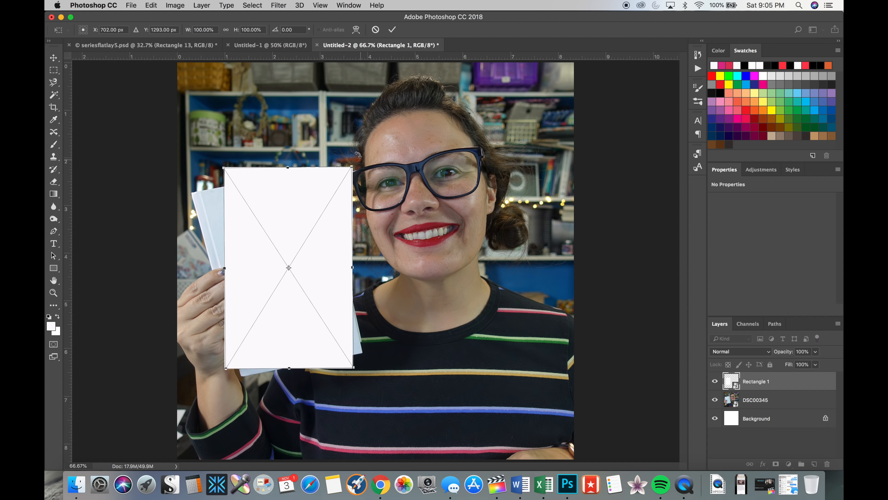
left_click_drag(361, 157, 333, 146)
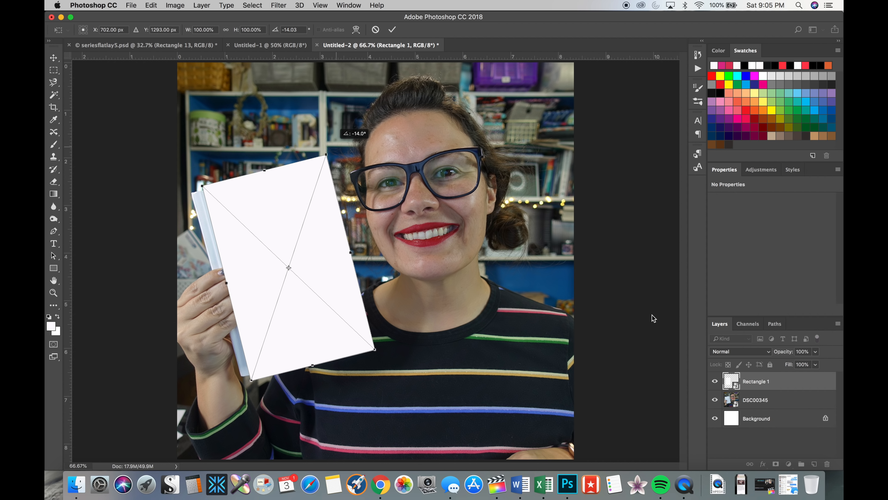
left_click(816, 352)
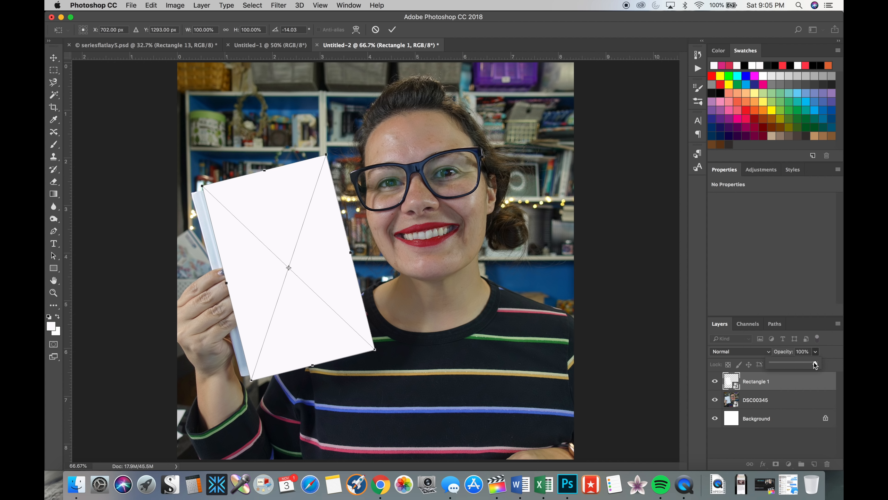
left_click_drag(816, 363, 792, 364)
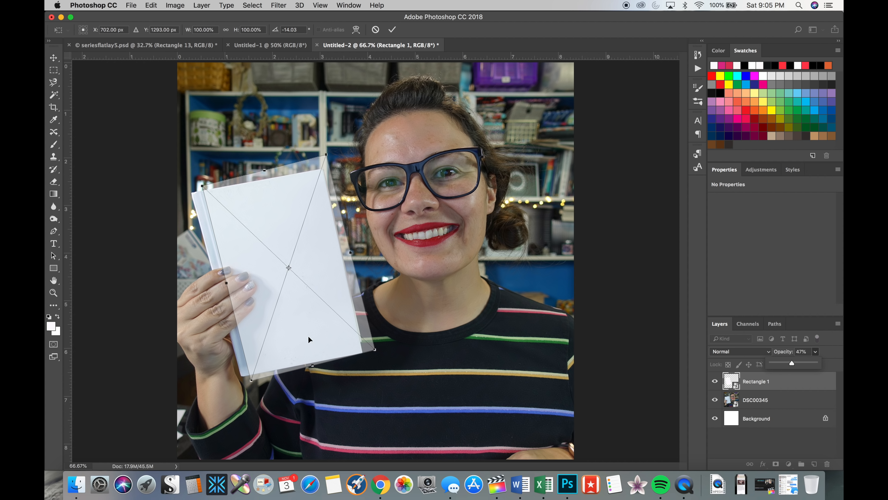
- Fit the rectangle to the book cover by shifting it, rotating it to about -12.8° and scaling it to about 97% width and 92% height
left_click_drag(308, 339, 297, 337)
left_click_drag(319, 145, 322, 146)
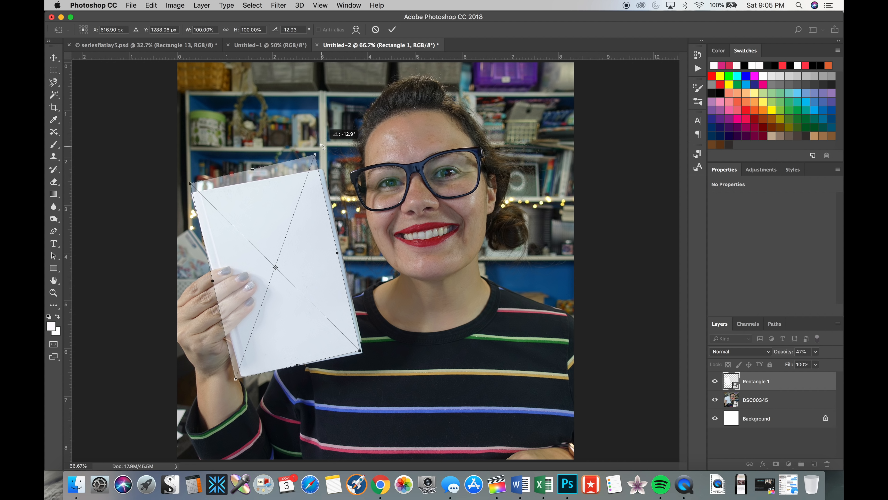
mouse_move(260, 191)
left_mouse_down()
mouse_move(268, 193)
mouse_move(257, 173)
mouse_move(260, 182)
left_mouse_up()
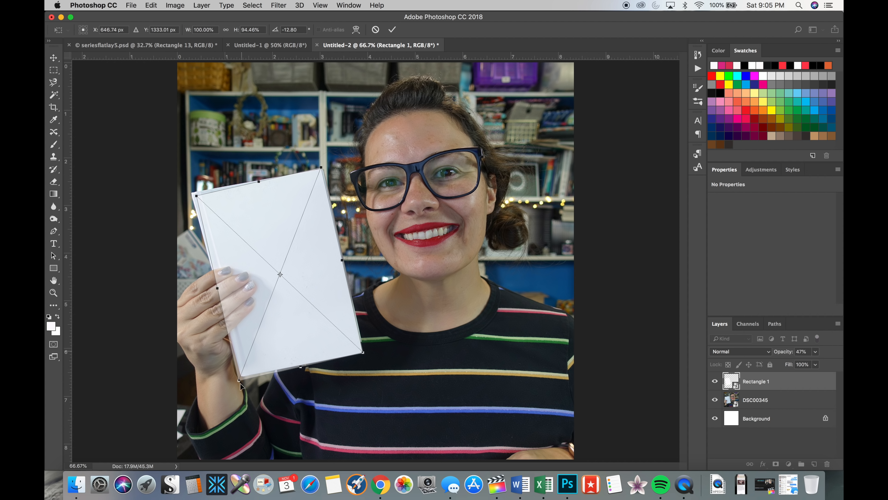
left_click_drag(239, 380, 242, 377)
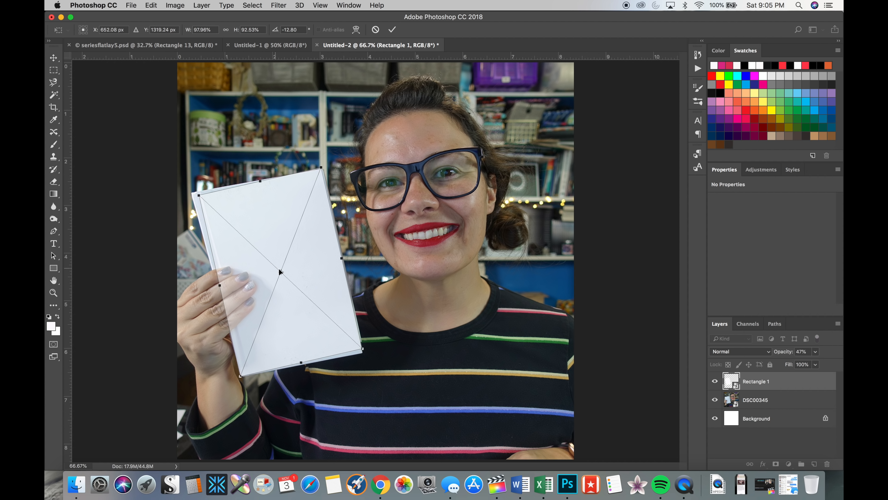
left_click_drag(363, 348, 361, 348)
- Distort the rectangle so its four corners meet the corners of the blank book cover, including the spine edge
right_click(297, 210)
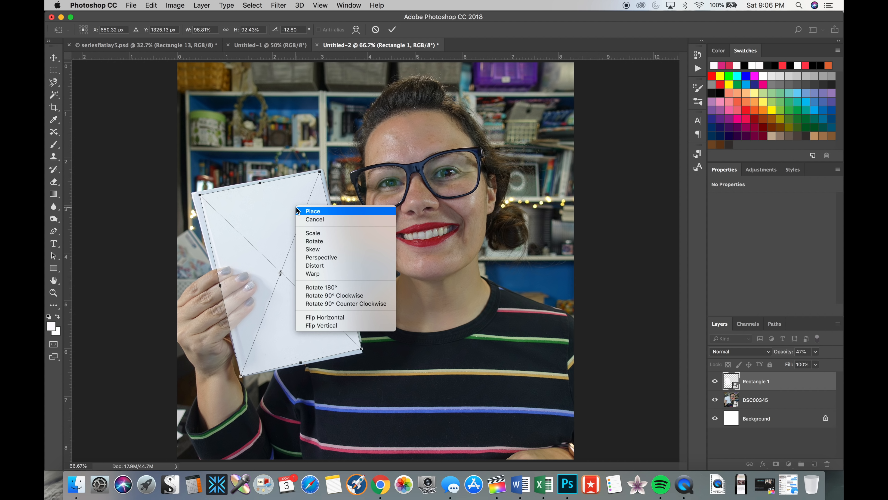
left_click(314, 266)
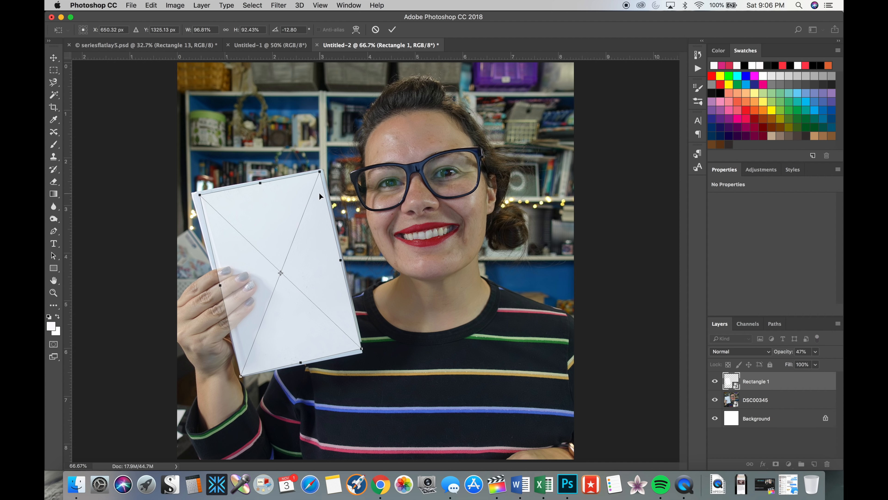
left_click_drag(320, 170, 323, 170)
left_click_drag(362, 348, 364, 355)
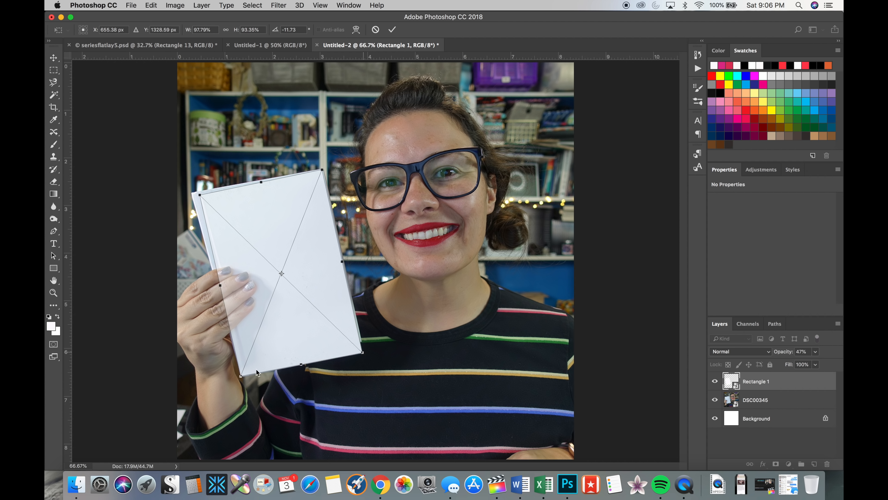
left_click_drag(244, 375, 241, 376)
left_click_drag(200, 195, 194, 194)
left_click_drag(193, 194, 193, 194)
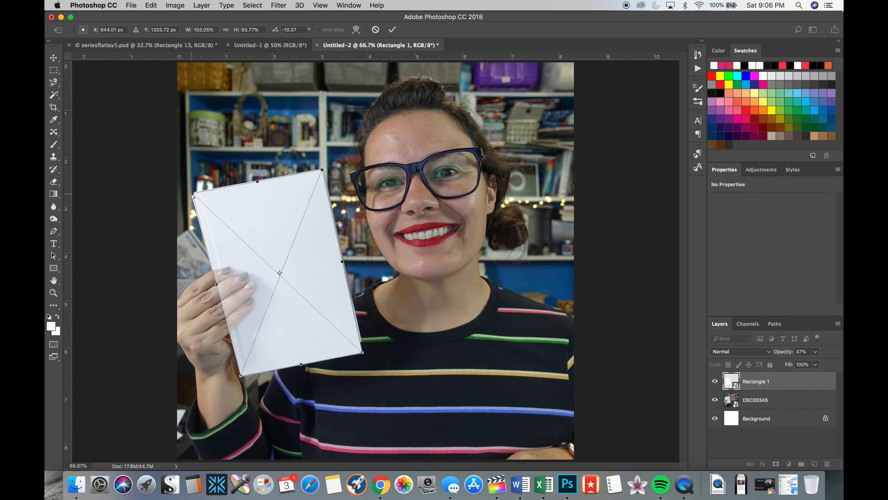
left_click_drag(191, 194, 192, 194)
- Nudge the distorted rectangle's top and right edges to align with the book cover's edges
left_click_drag(257, 182, 258, 183)
scroll(257, 183, "up", 5)
left_click_drag(600, 240, 602, 239)
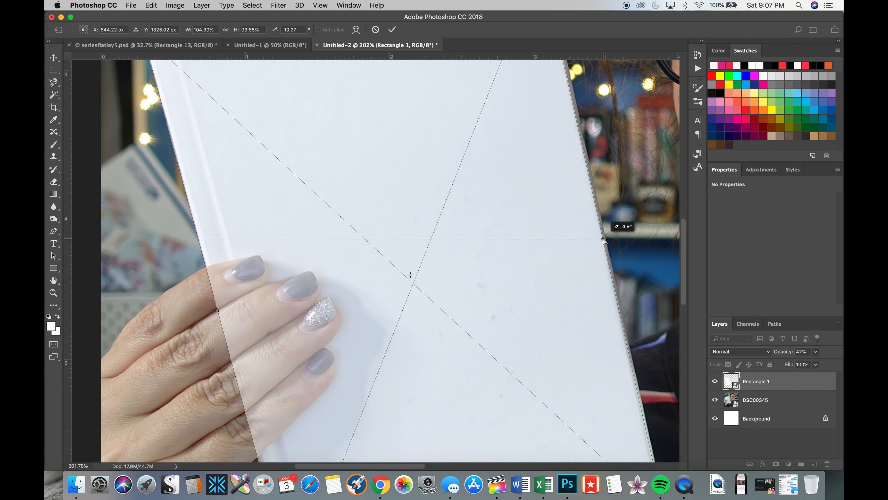
scroll(555, 253, "down", 2)
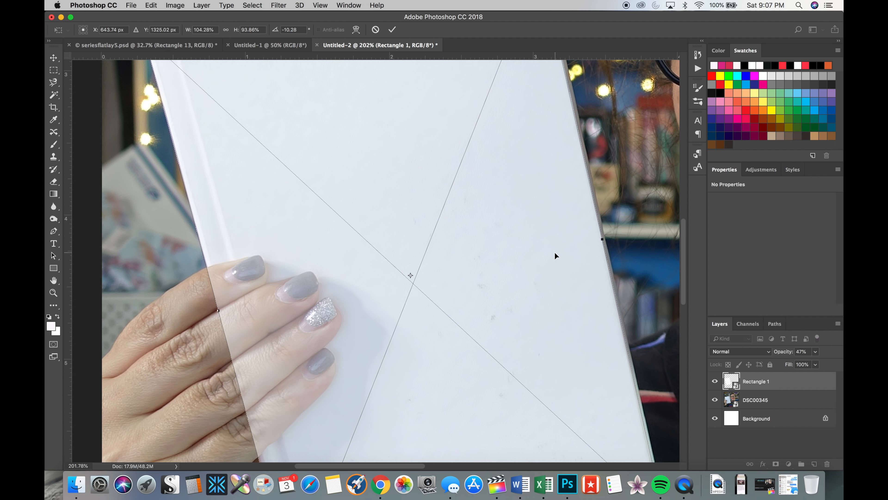
scroll(555, 253, "down", 2)
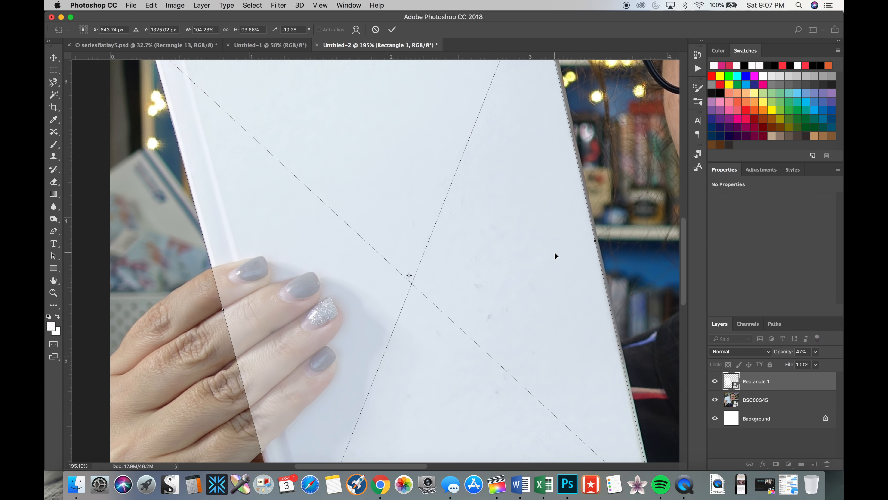
scroll(556, 253, "down", 4)
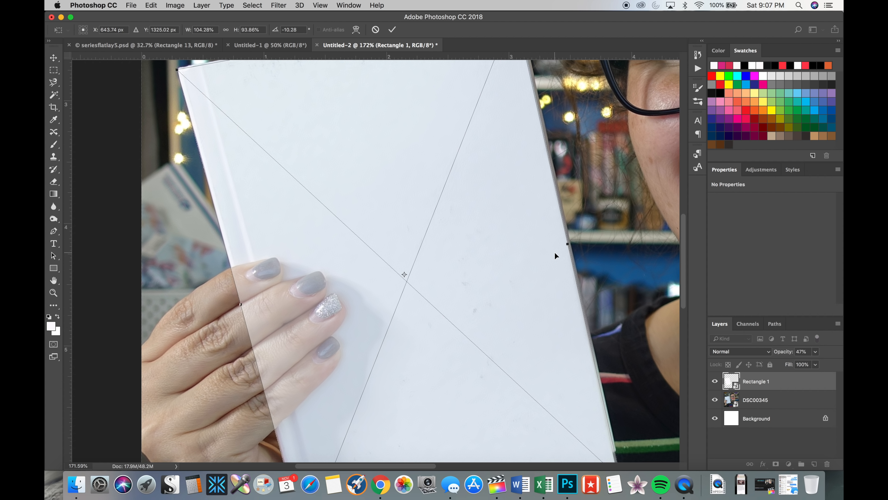
scroll(554, 252, "down", 2)
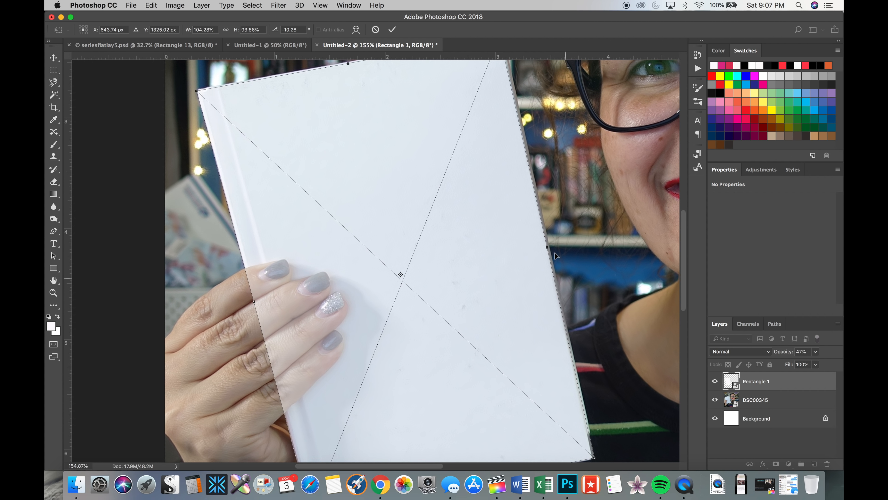
scroll(556, 253, "down", 1)
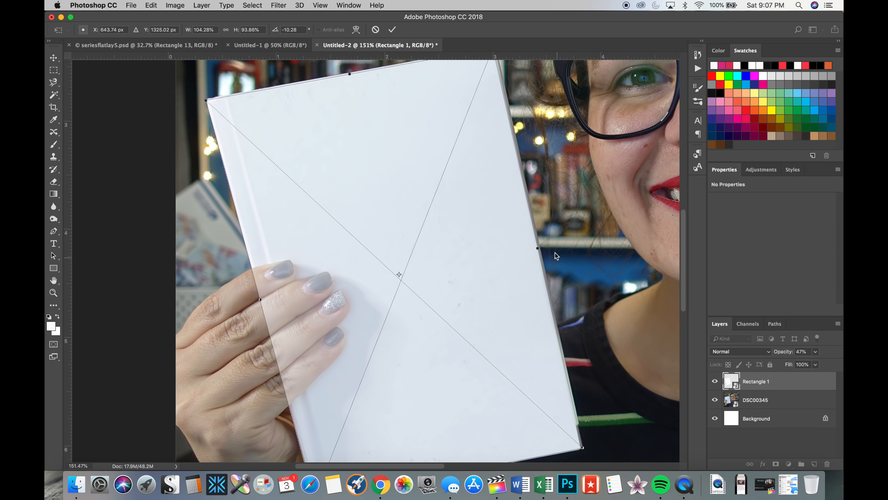
scroll(443, 158, "up", 1)
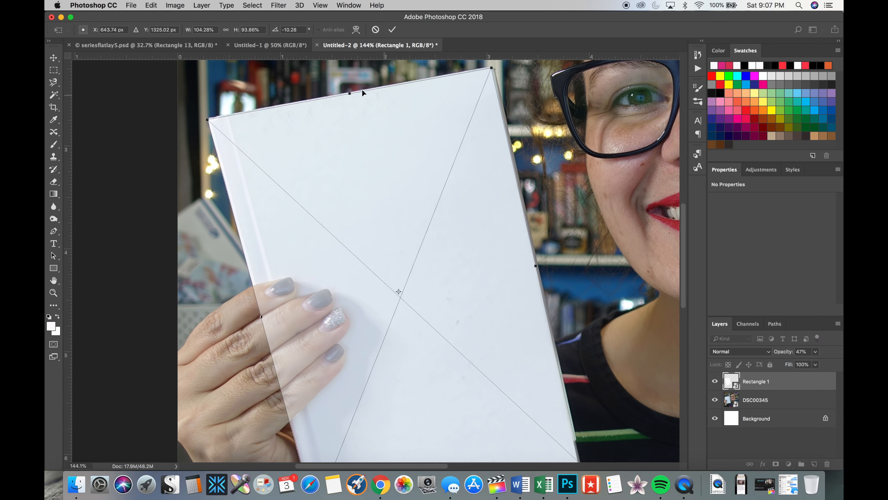
- Refine the rectangle's top edge and its upper-left and lower-right corners against the book, and apply the transformation
left_click_drag(349, 95, 351, 94)
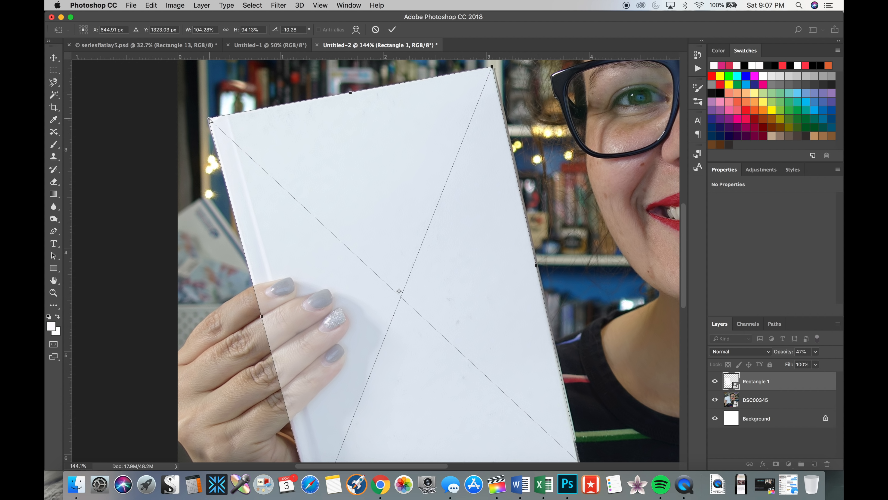
left_click_drag(209, 118, 207, 118)
left_click_drag(684, 306, 686, 345)
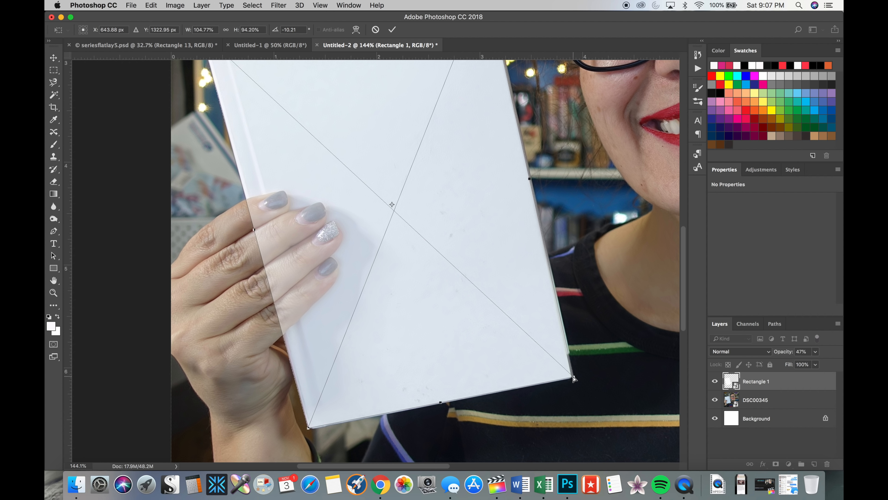
left_click_drag(573, 377, 572, 380)
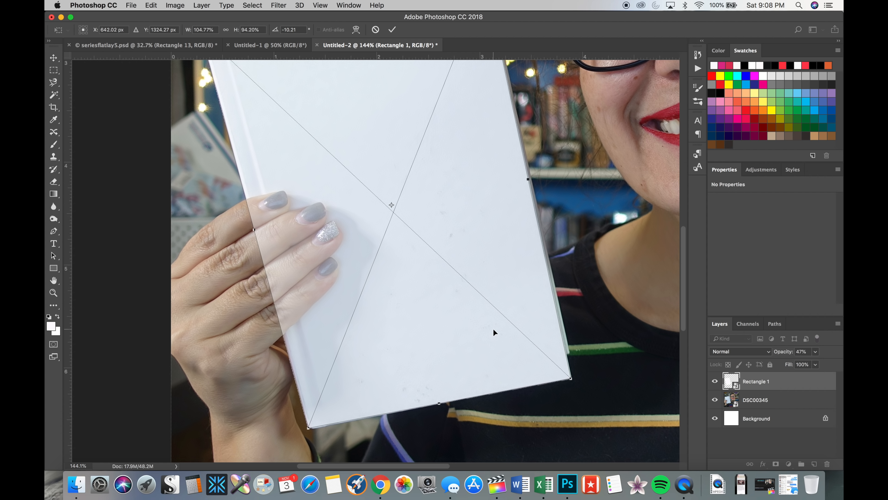
key("Return")
- Open the contents of the Rectangle 1 smart object for editing
scroll(486, 269, "up", 2)
scroll(485, 263, "up", 2)
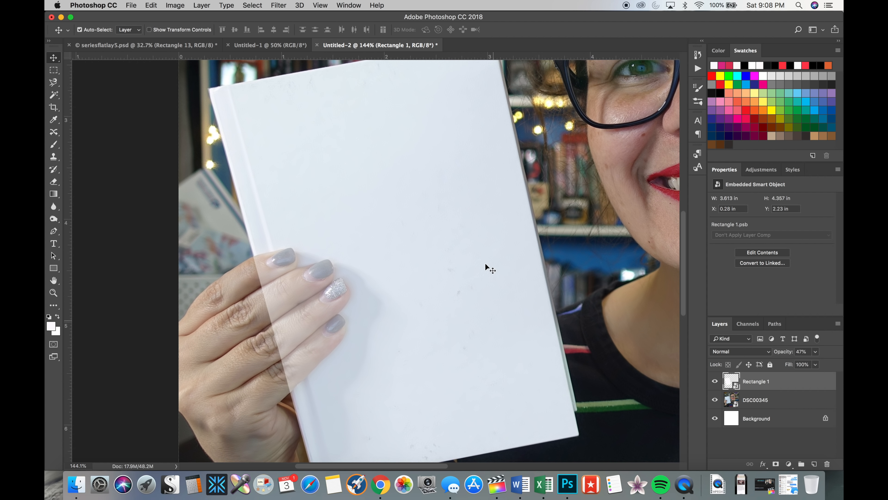
scroll(485, 263, "up", 1)
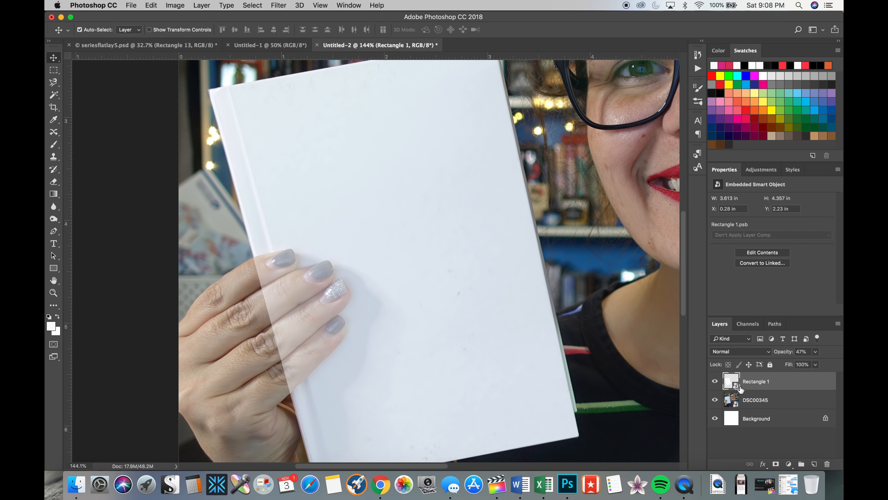
double_click(732, 382)
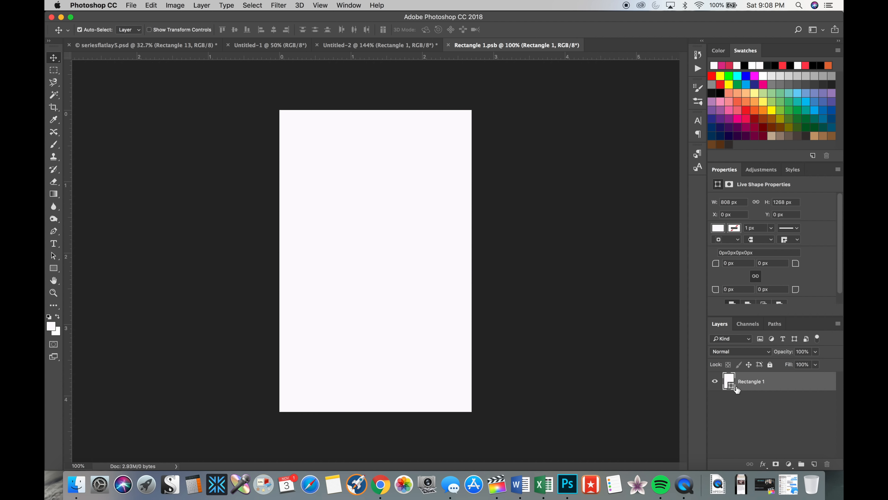
- Shift the Photoshop window aside to uncover the desktop and open the Covers folder in Finder
left_click_drag(126, 20, 156, 22)
left_click(58, 155)
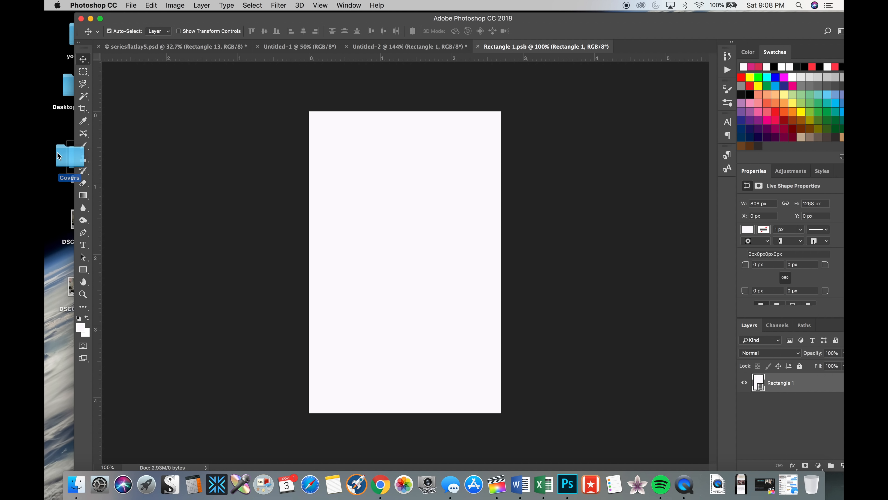
left_click_drag(57, 153, 55, 151)
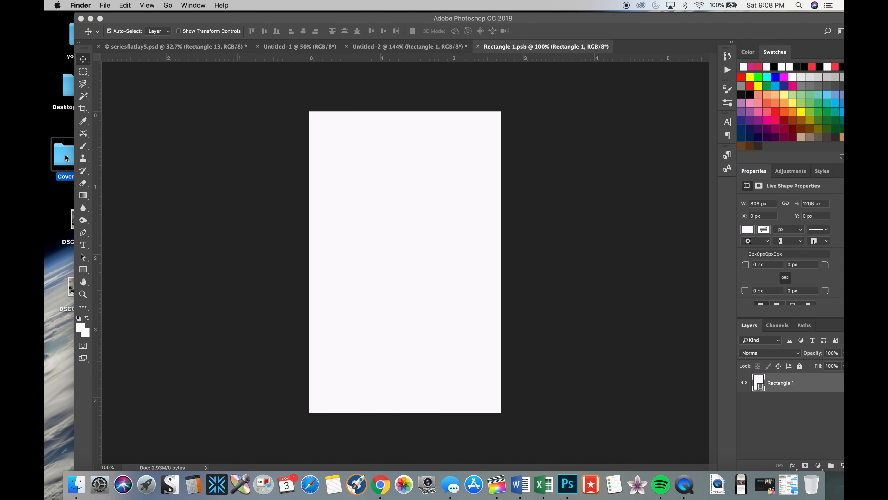
double_click(65, 157)
- Place PlayboyHighResEbook.jpg from the Covers folder onto the Rectangle 1.psb canvas in Photoshop
scroll(395, 227, "down", 1)
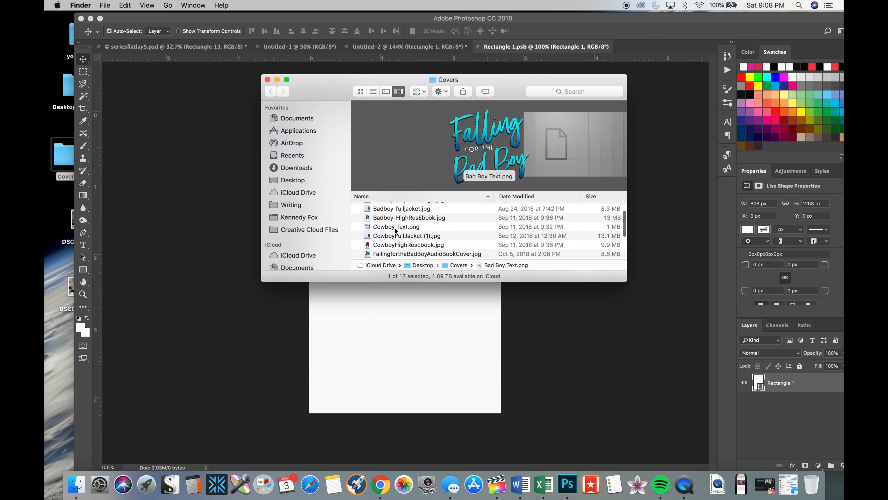
scroll(395, 229, "down", 4)
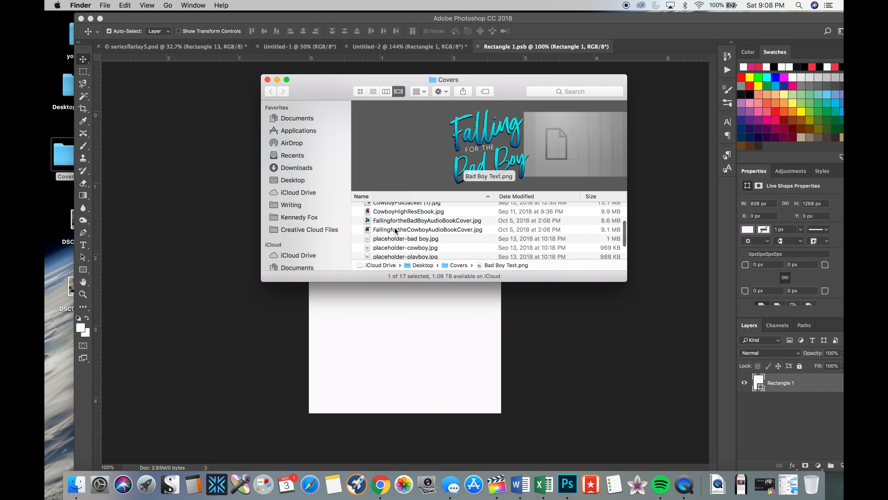
scroll(396, 231, "down", 3)
scroll(396, 230, "up", 3)
scroll(396, 231, "down", 4)
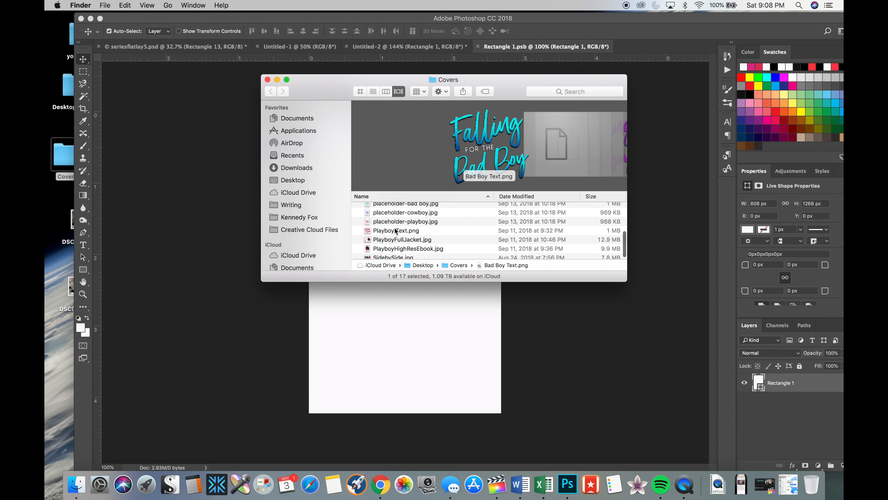
scroll(395, 230, "down", 1)
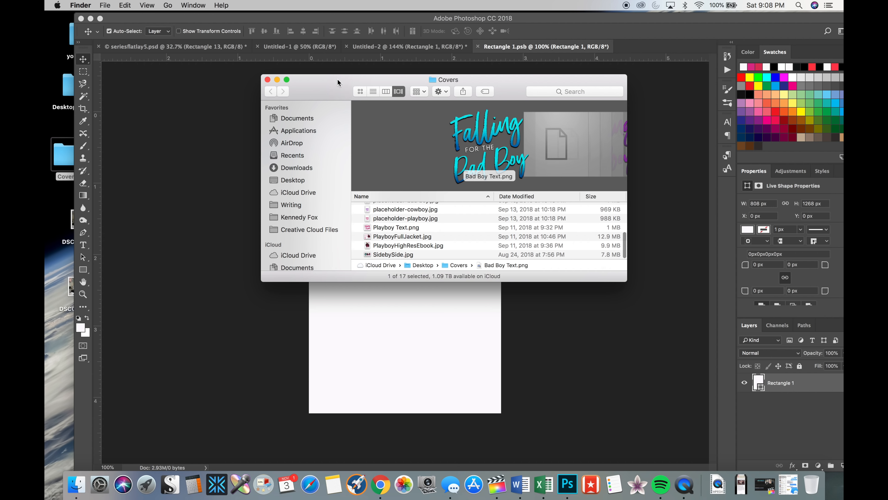
left_click_drag(338, 83, 96, 111)
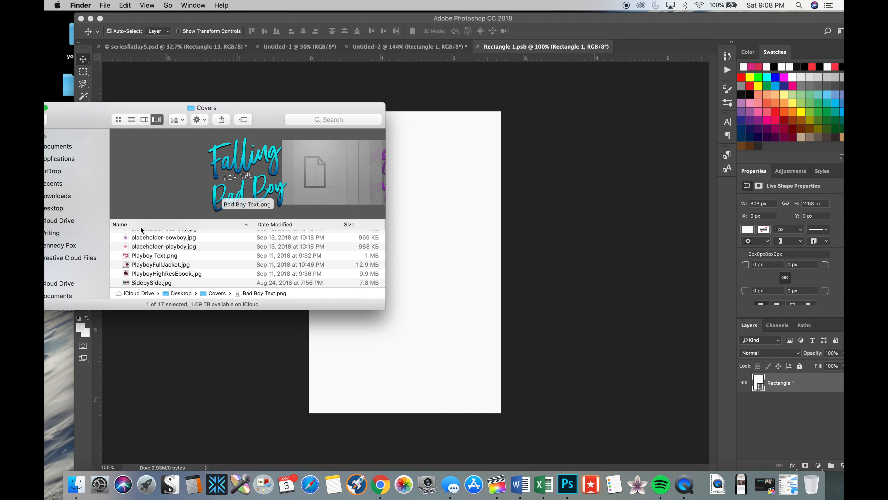
left_click_drag(154, 273, 444, 229)
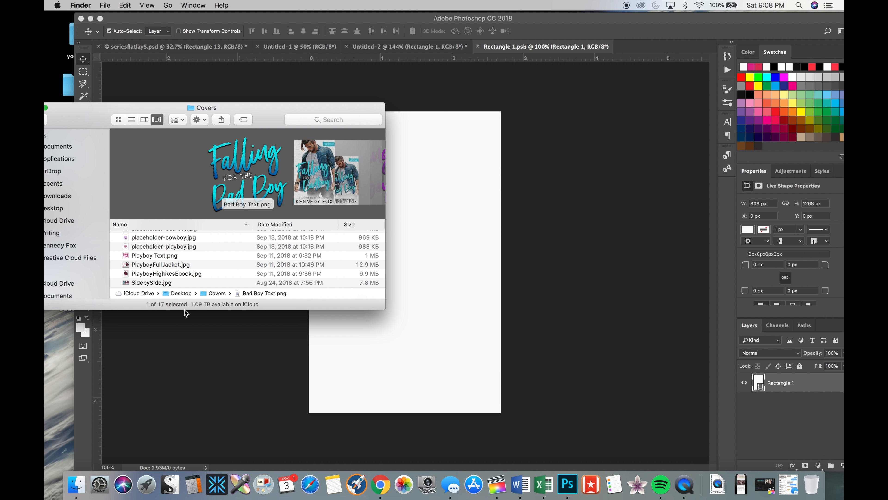
left_click_drag(163, 274, 444, 266)
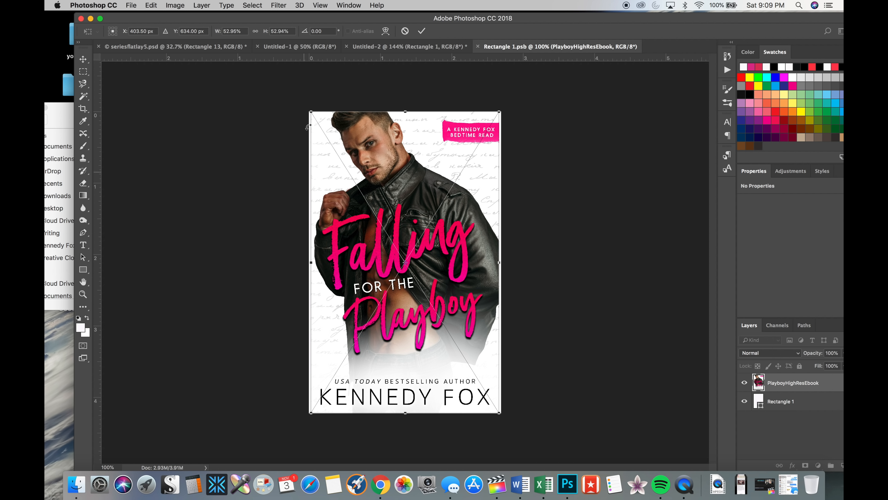
- Scale the placed cover image to about 54% width and height so it fills the whole canvas, and commit the placement
left_click_drag(308, 111, 304, 109)
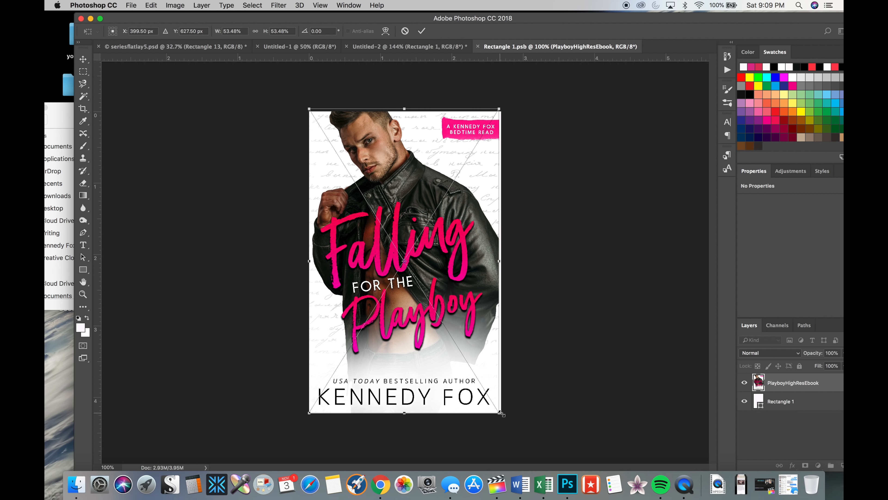
left_click_drag(502, 413, 505, 416)
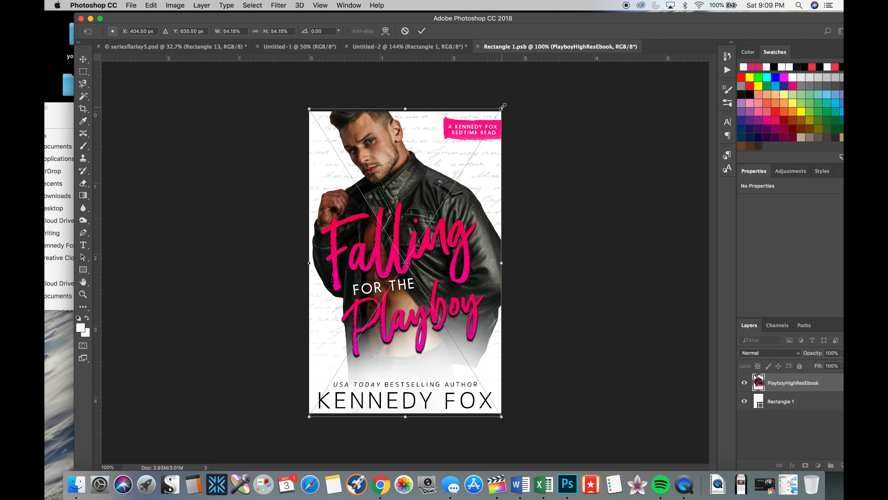
left_click_drag(503, 106, 504, 106)
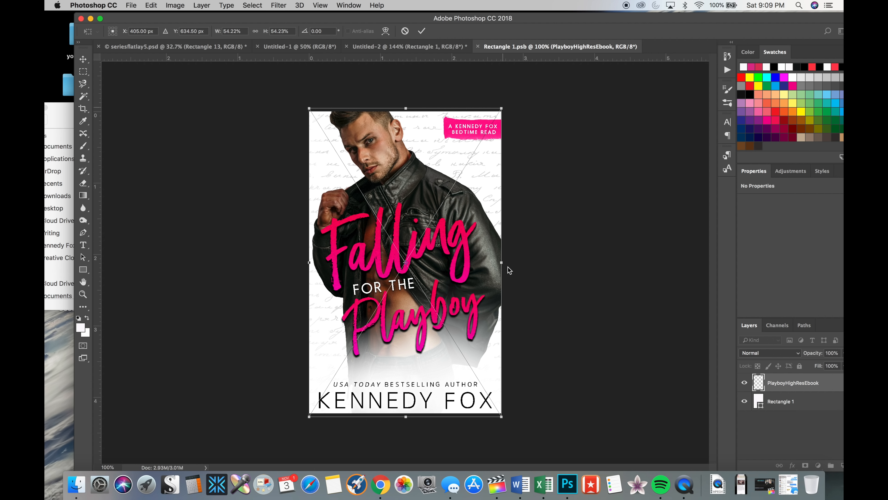
mouse_move(503, 261)
left_mouse_down()
mouse_move(537, 261)
mouse_move(503, 265)
left_mouse_up()
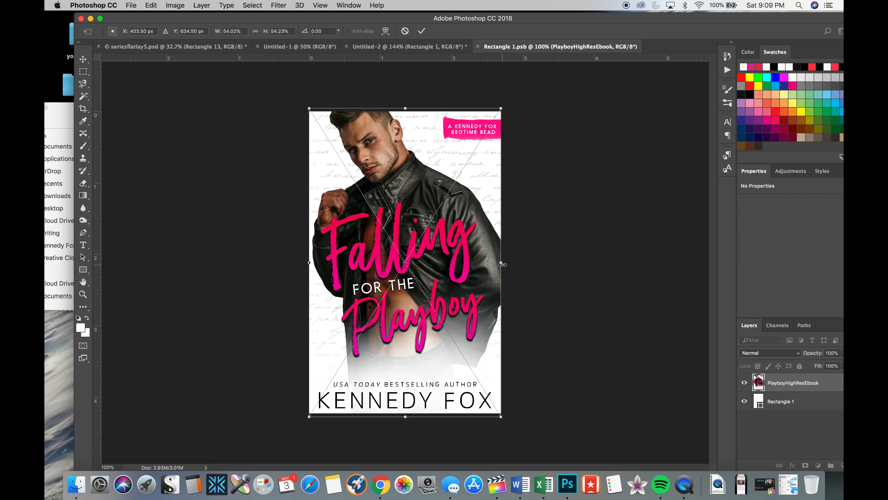
key("Return")
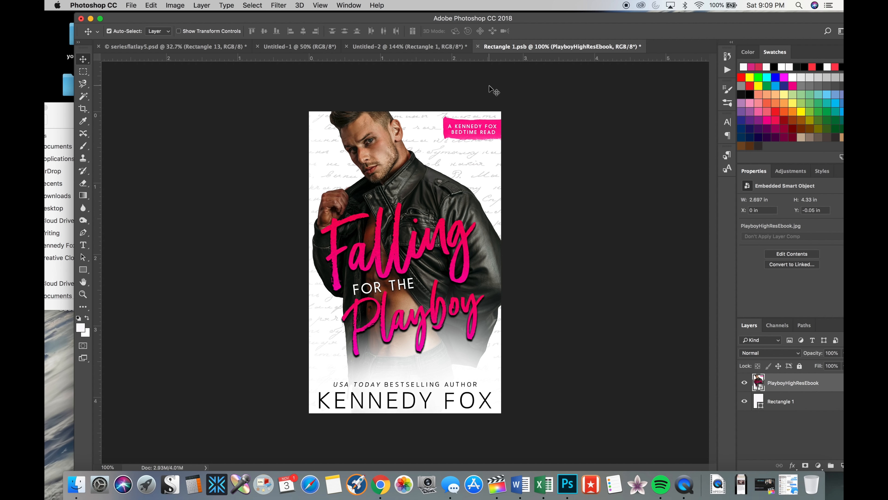
- Close Rectangle 1.psb and save its changes to update the cover on the book in the photo
left_click(479, 47)
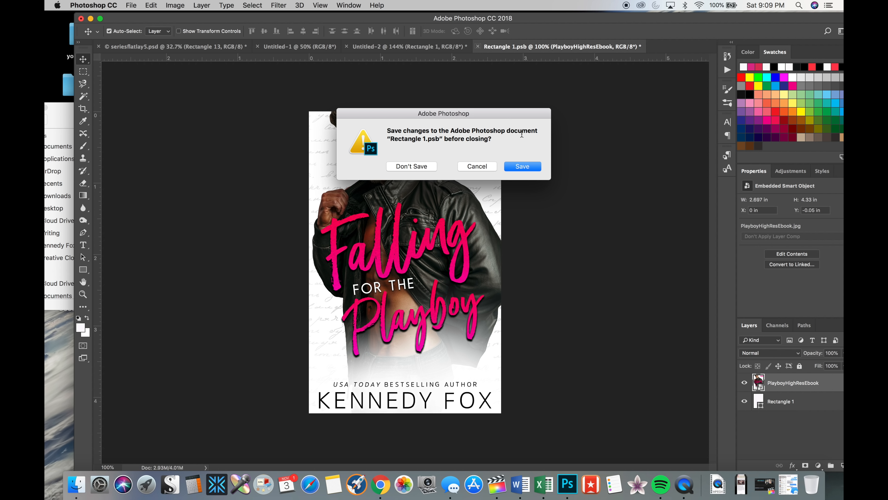
left_click(522, 167)
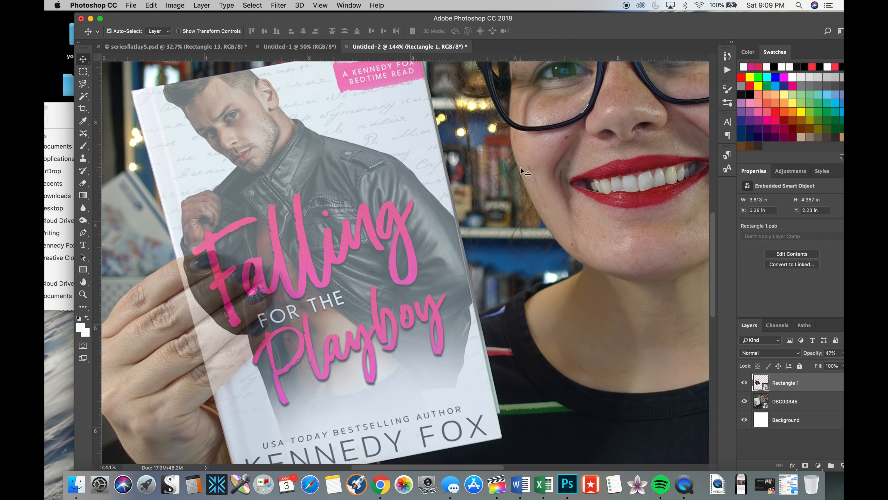
scroll(521, 168, "down", 3)
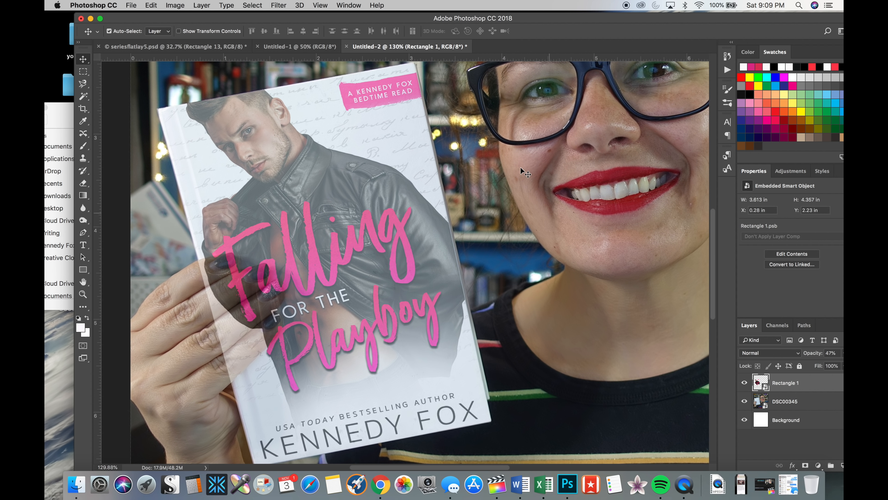
scroll(521, 167, "down", 2)
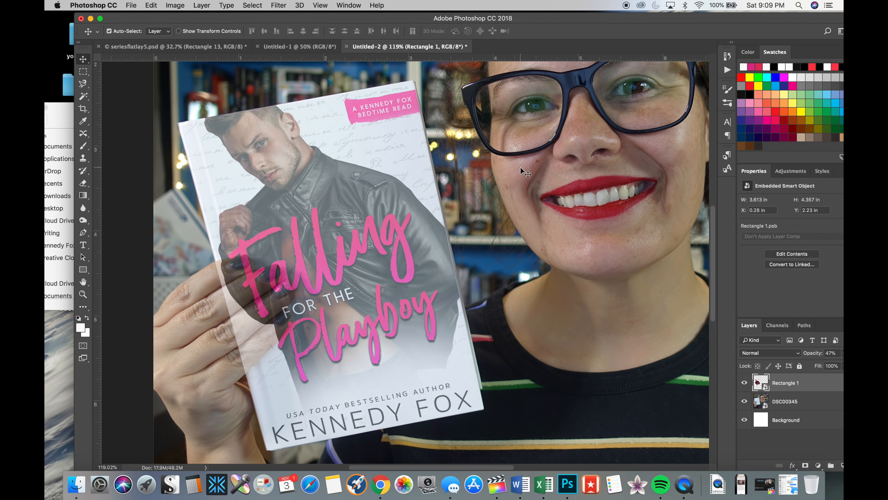
- Add a Reveal All layer mask to the Rectangle 1 smart object layer
scroll(521, 171, "down", 1)
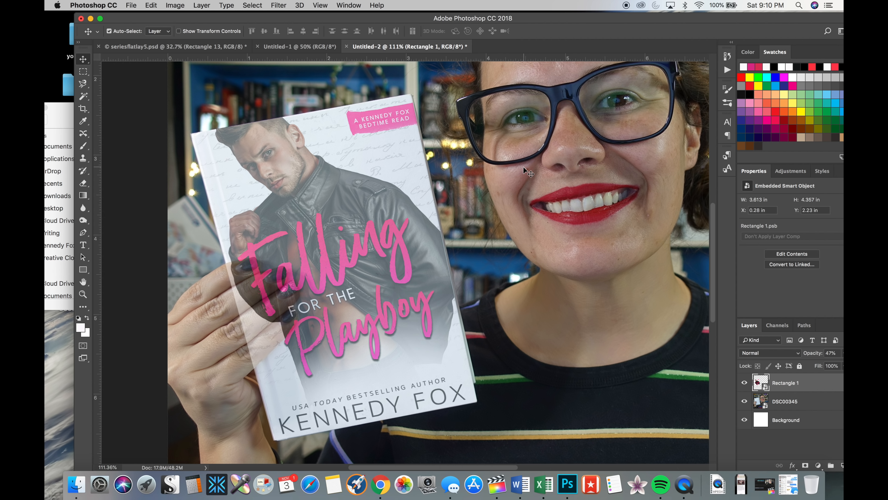
scroll(528, 171, "up", 5)
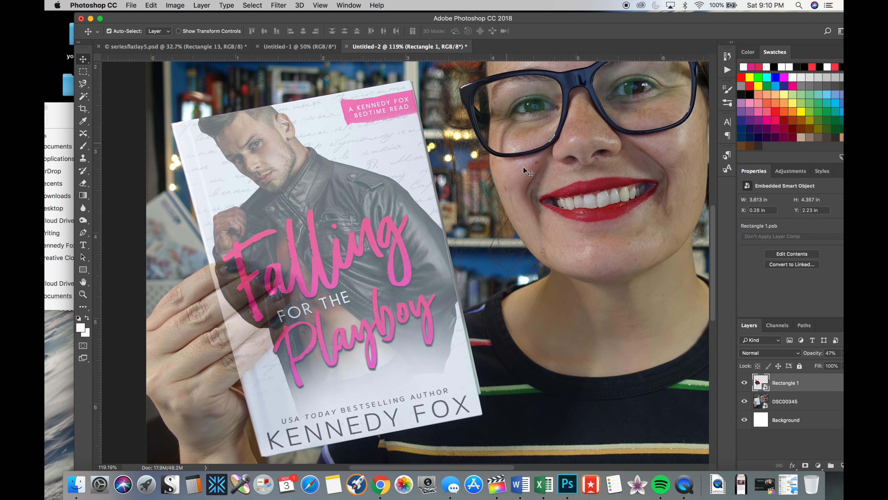
scroll(524, 168, "up", 1)
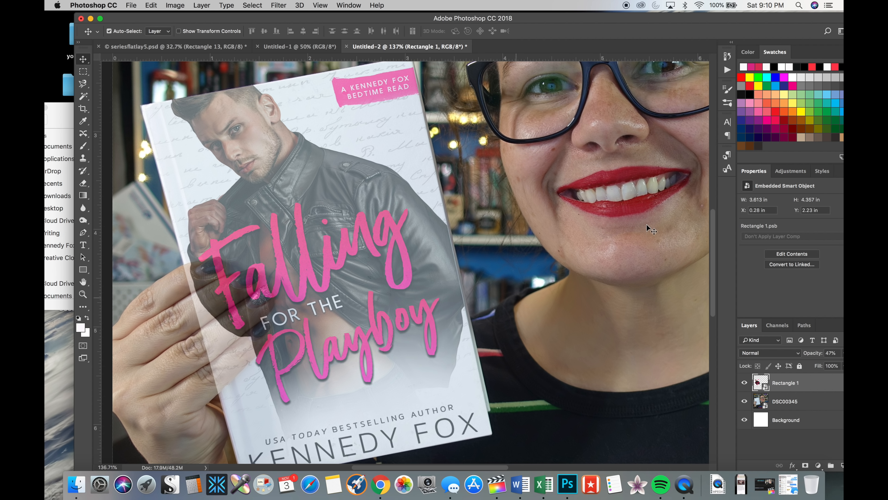
scroll(714, 236, "down", 3)
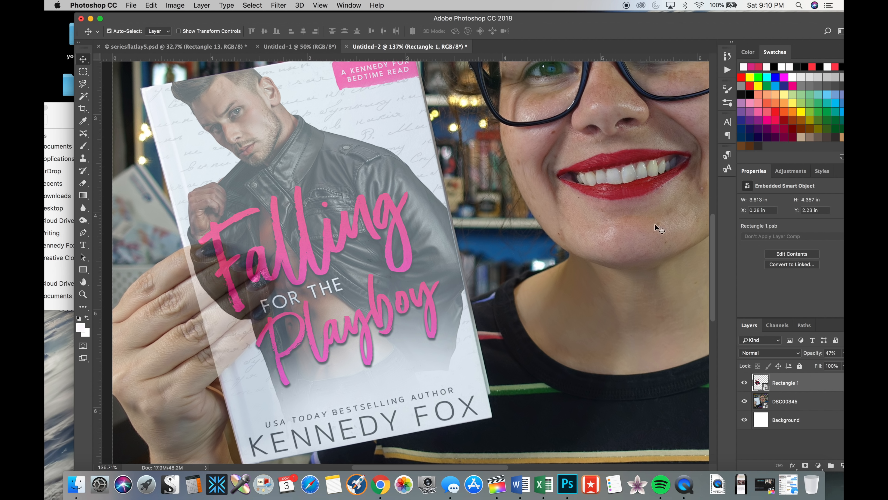
left_click(200, 4)
mouse_move(225, 156)
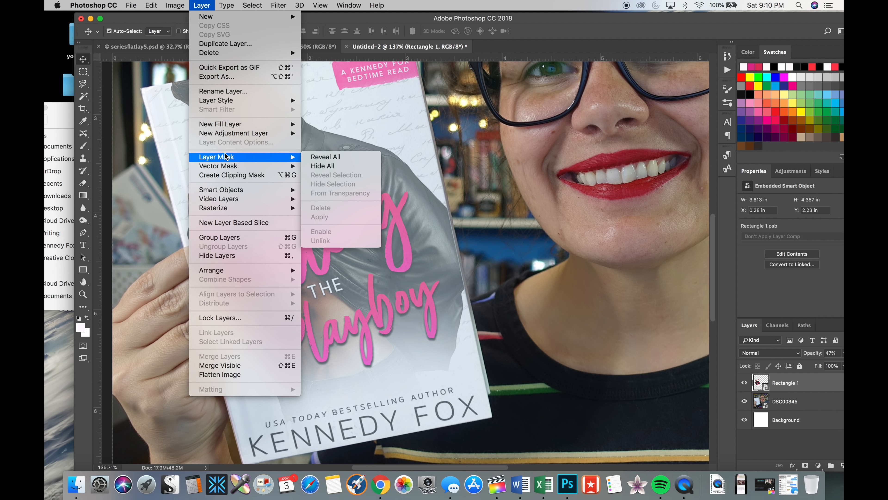
left_click(327, 157)
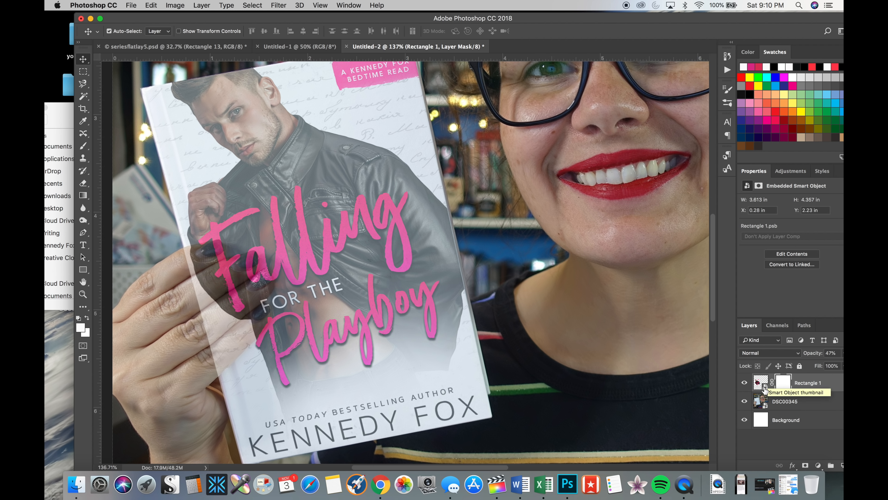
- Open the contents of the Rectangle 1 smart object to view the placed cover, and close them again
left_click(762, 383)
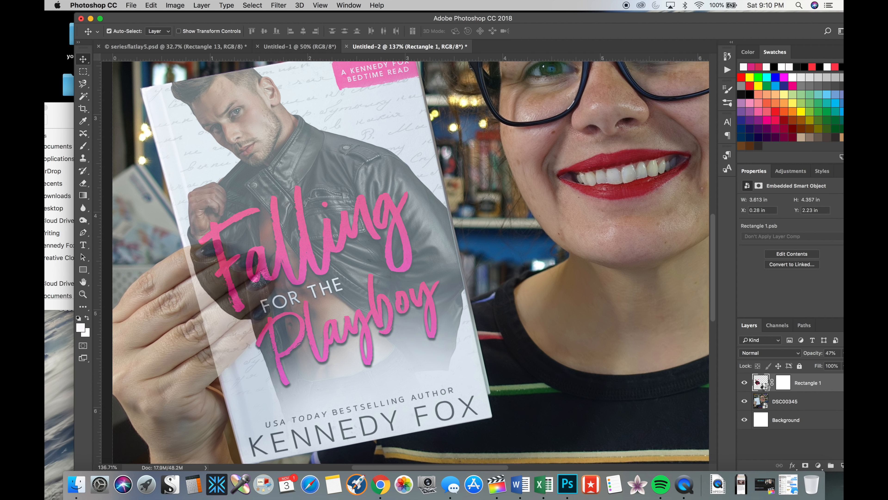
double_click(762, 383)
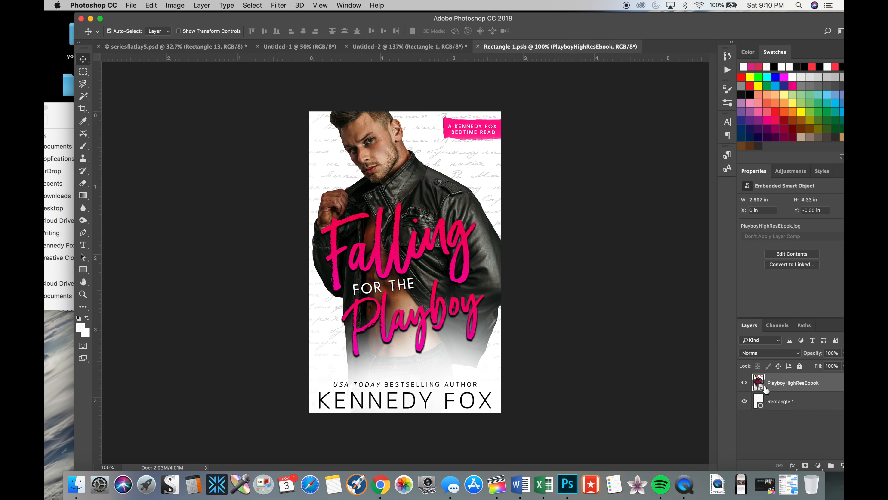
left_click(478, 46)
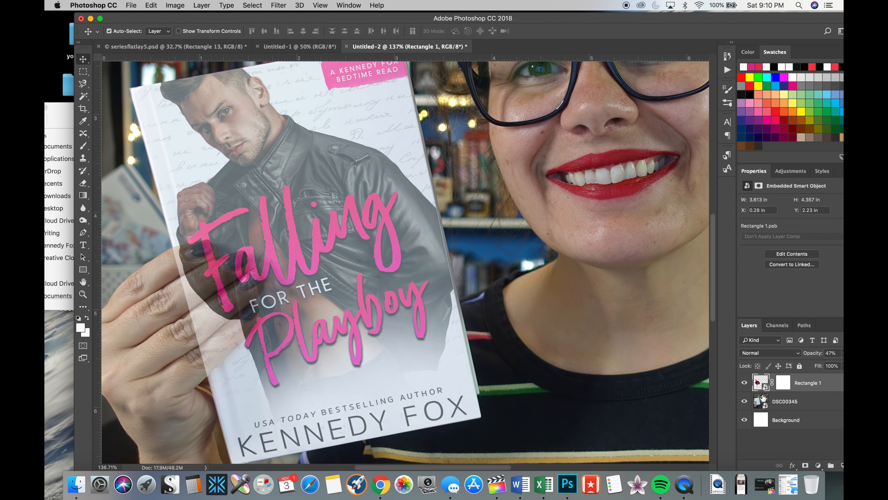
- Make the Rectangle 1 layer mask the painting target and activate the Brush tool
left_click(787, 383)
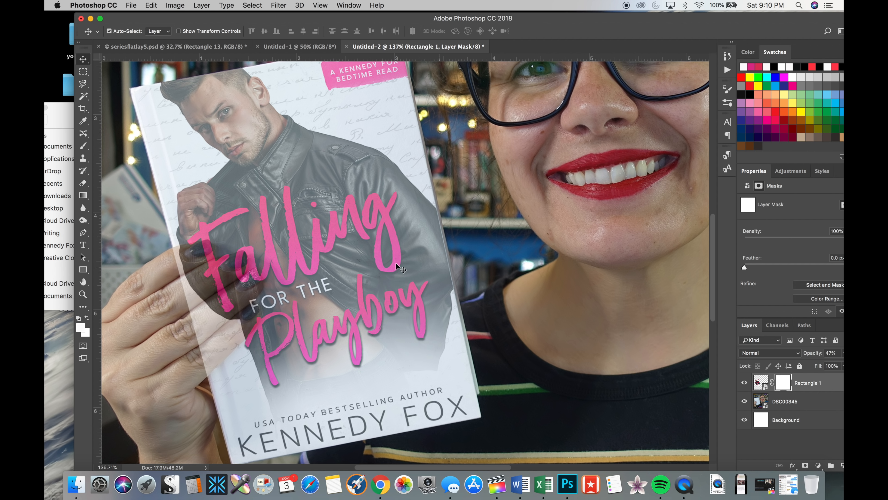
left_click(83, 147)
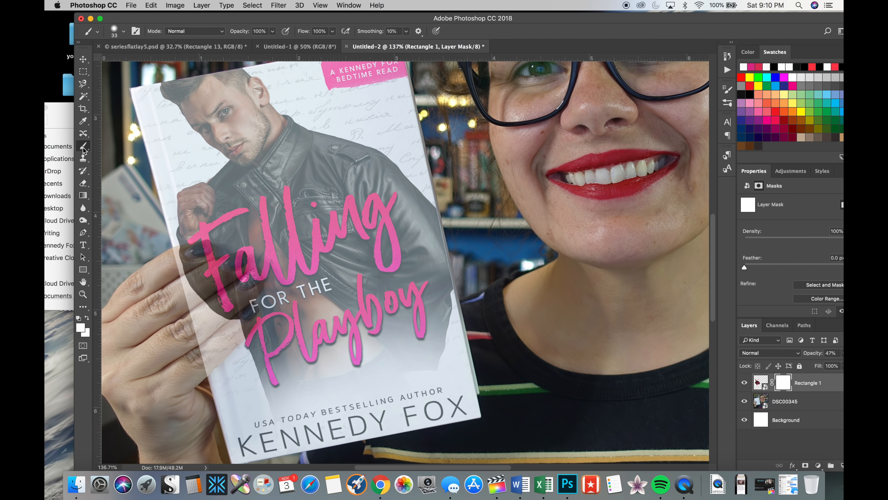